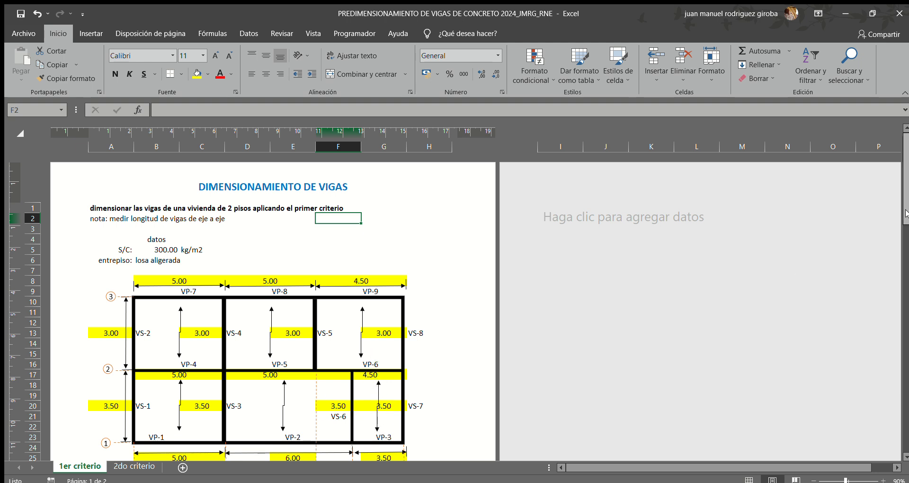
Examine the beam plan and the L/12 depth formula of VP-1 in the eje1 table, tracing its referenced span.
{"action": "scroll", "coordinate": [905, 214], "scroll_direction": "down", "scroll_amount": 2}
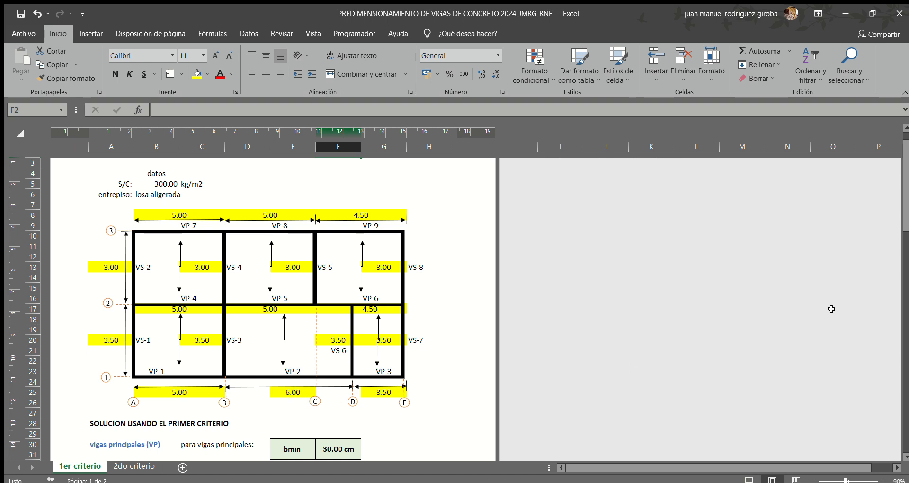
{"action": "left_click_drag", "start_coordinate": [905, 222], "coordinate": [904, 292]}
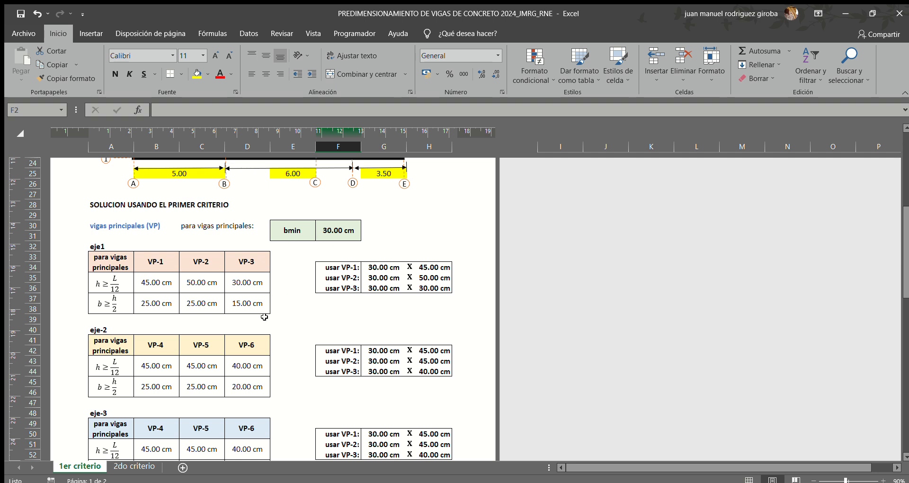
{"action": "left_click", "coordinate": [274, 361]}
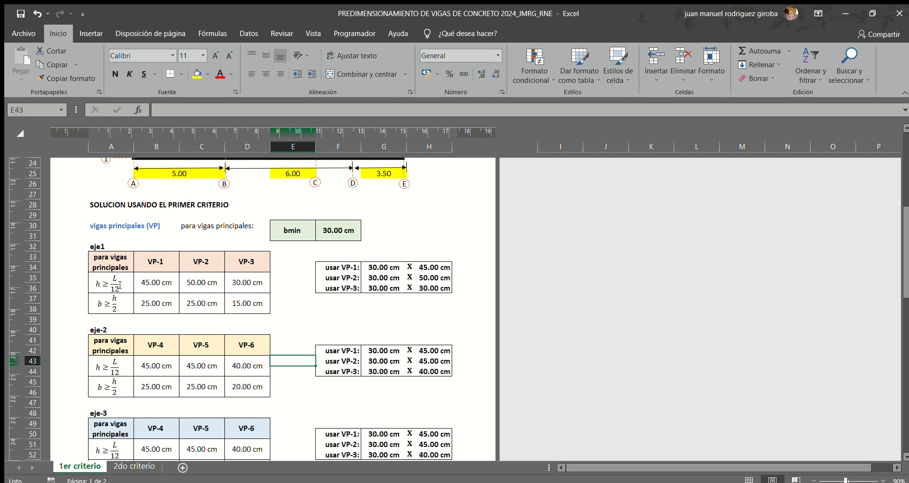
{"action": "double_click", "coordinate": [159, 283]}
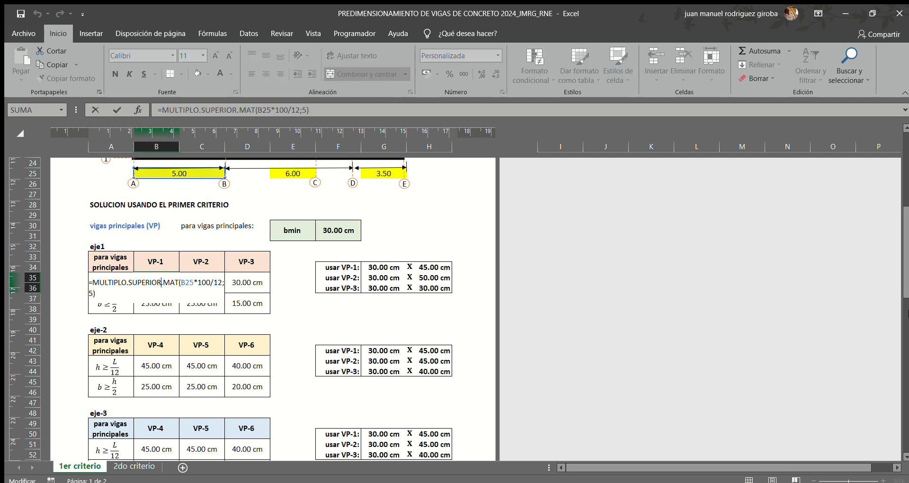
{"action": "left_click_drag", "start_coordinate": [904, 266], "coordinate": [905, 234]}
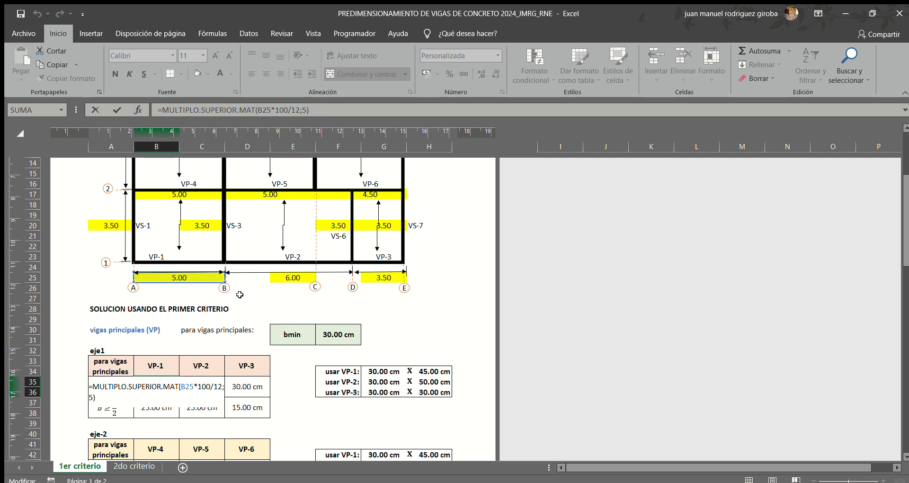
{"action": "key", "text": "Return"}
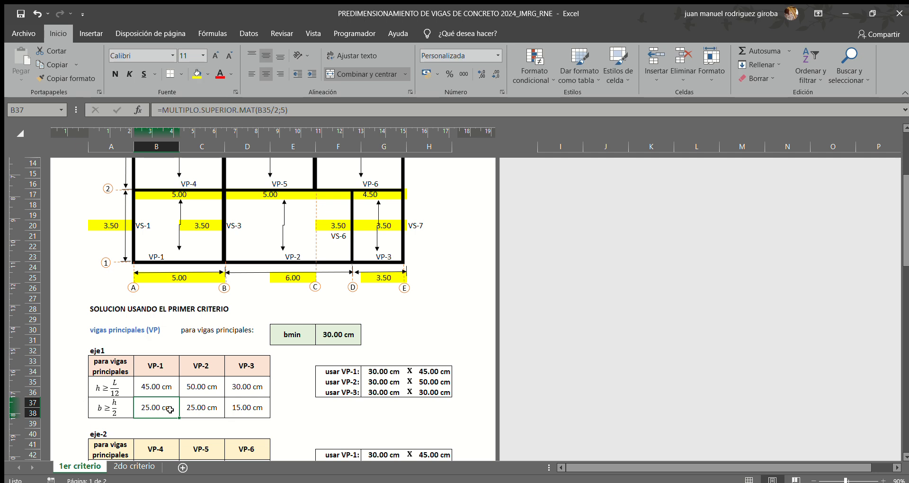
Examine the L/12 depth formulas of VP-2 and VP-3 in the eje1 table and the spans they reference.
{"action": "double_click", "coordinate": [203, 385]}
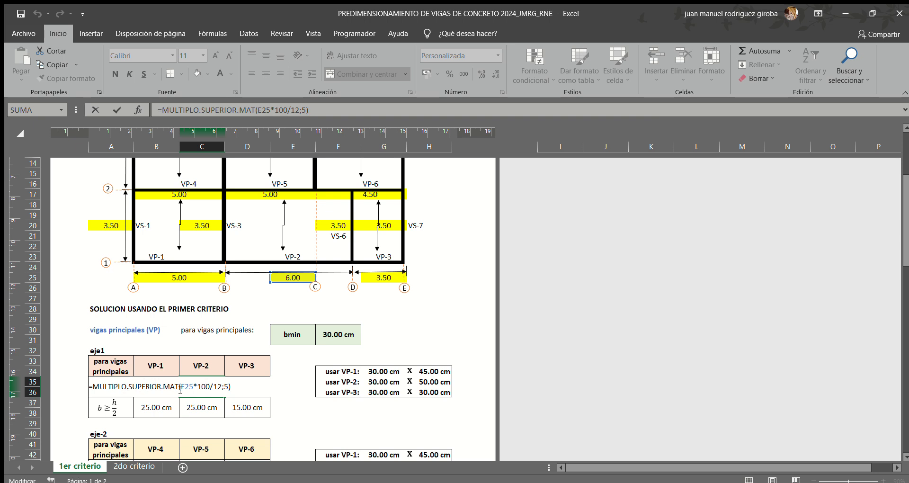
{"action": "key", "text": "Return"}
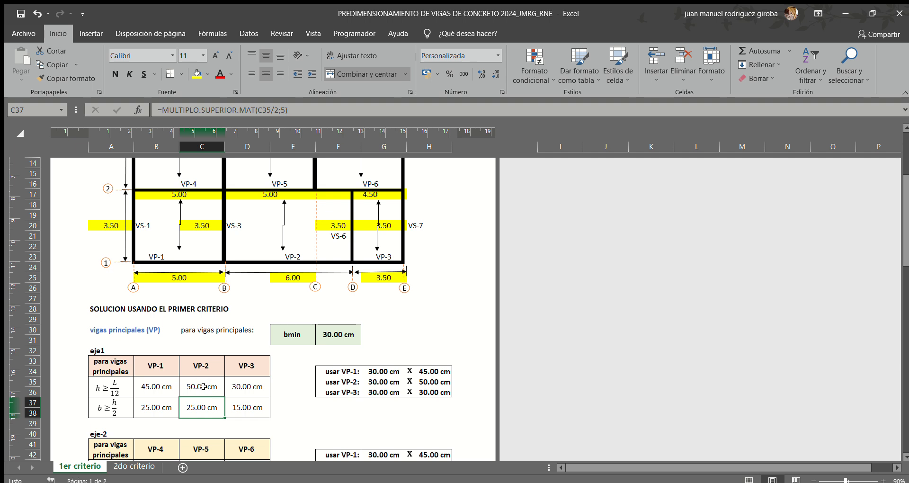
{"action": "double_click", "coordinate": [203, 386]}
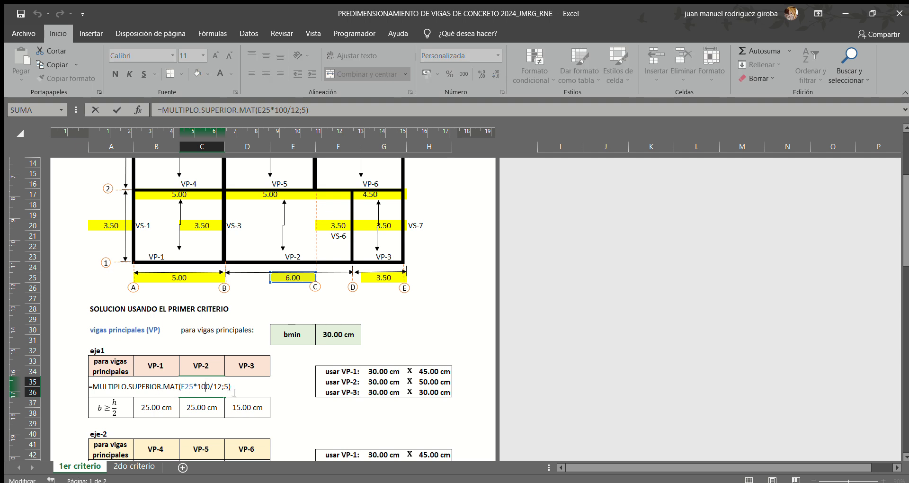
{"action": "key", "text": "Escape"}
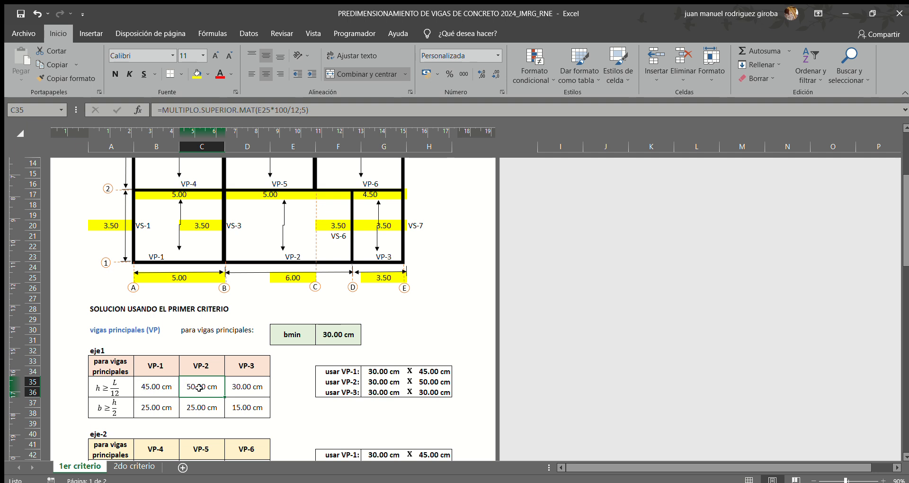
{"action": "double_click", "coordinate": [250, 387]}
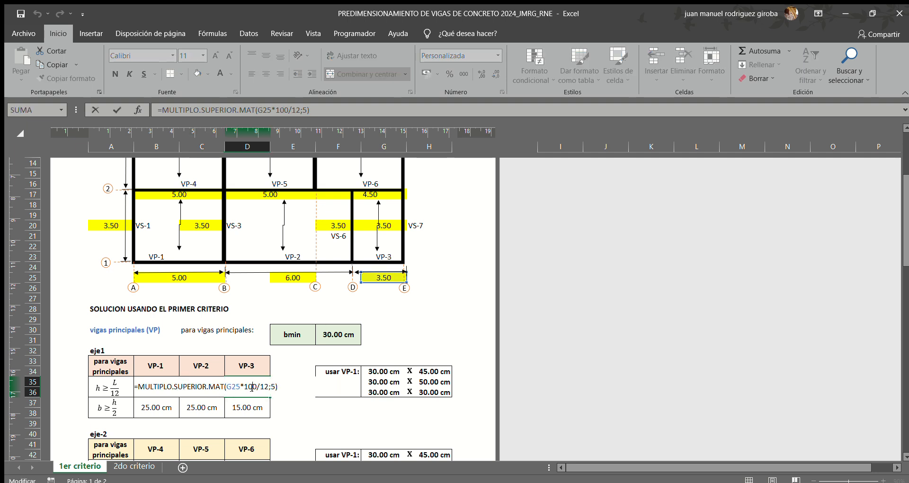
{"action": "key", "text": "ctrl+Return"}
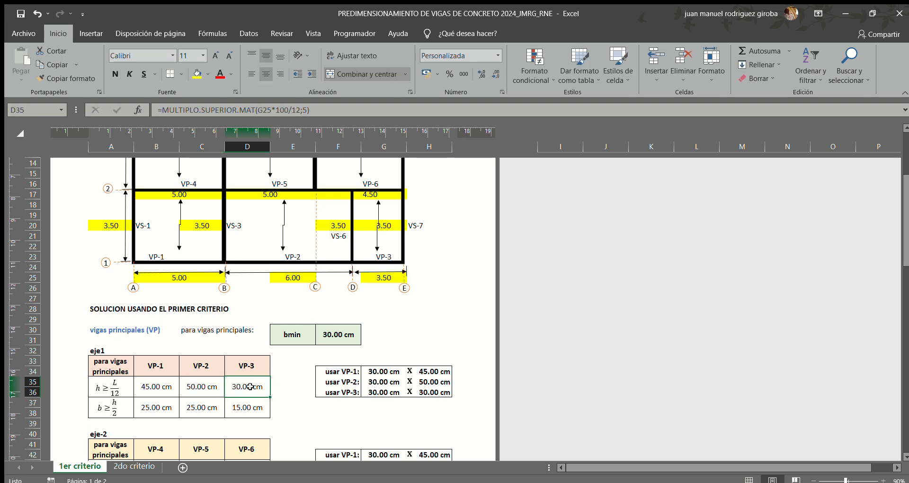
Examine the h/2 width formulas of VP-1, VP-2 and VP-3 in the eje1 table without changing them.
{"action": "double_click", "coordinate": [161, 408]}
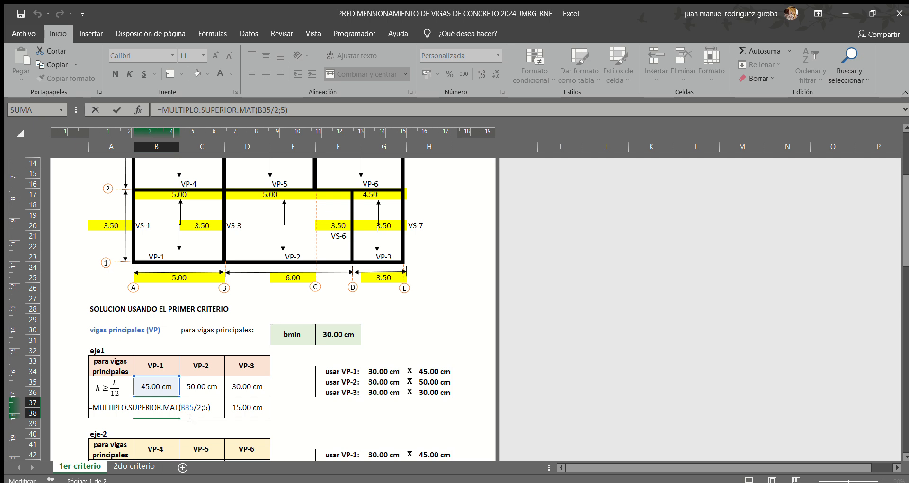
{"action": "key", "text": "Escape"}
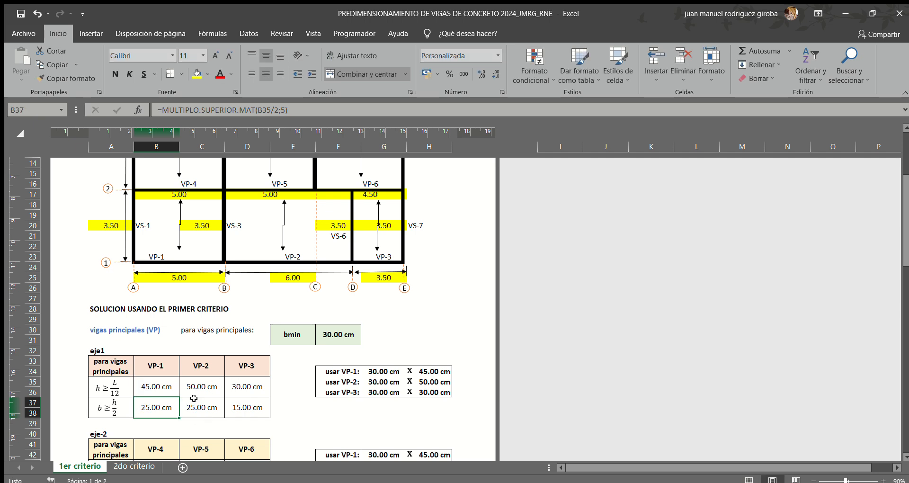
{"action": "double_click", "coordinate": [206, 408]}
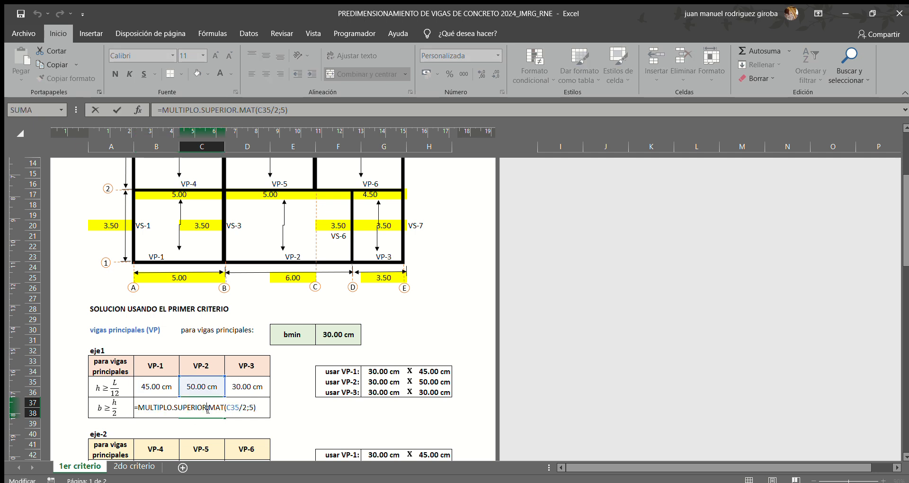
{"action": "key", "text": "Escape"}
{"action": "left_click", "coordinate": [255, 406]}
{"action": "double_click", "coordinate": [254, 406]}
{"action": "key", "text": "Escape"}
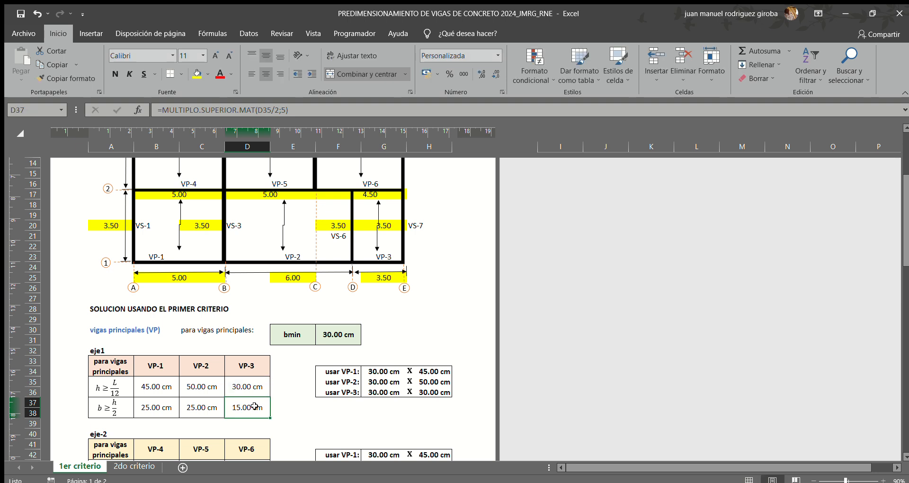
Examine the MAX formulas for the adopted widths of VP-1, VP-2 and VP-3 in the eje1 summary.
{"action": "double_click", "coordinate": [379, 371]}
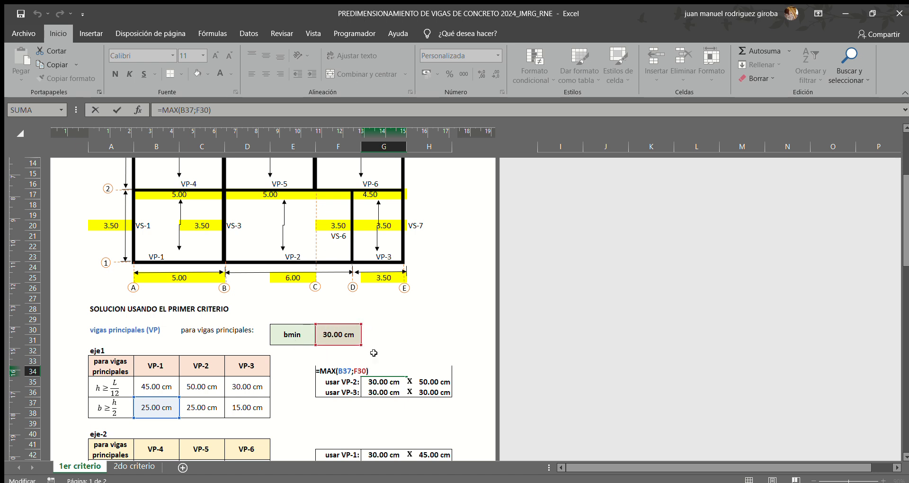
{"action": "key", "text": "Escape"}
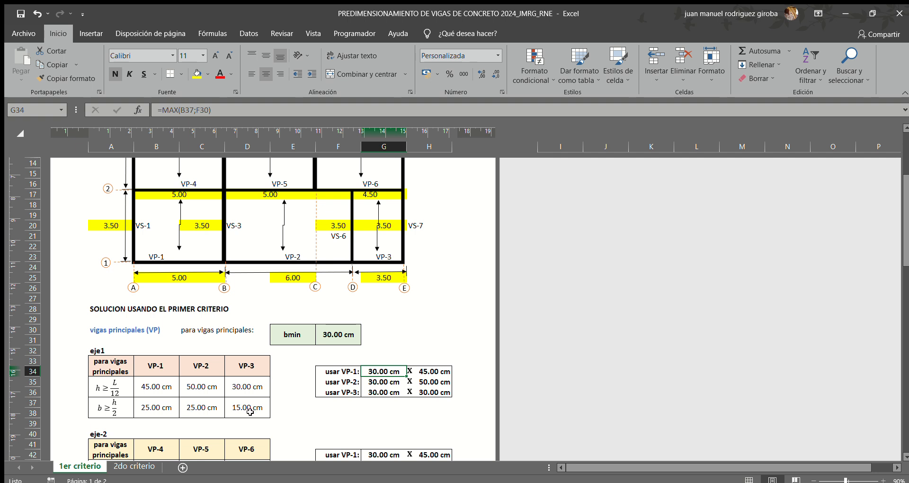
{"action": "double_click", "coordinate": [388, 382]}
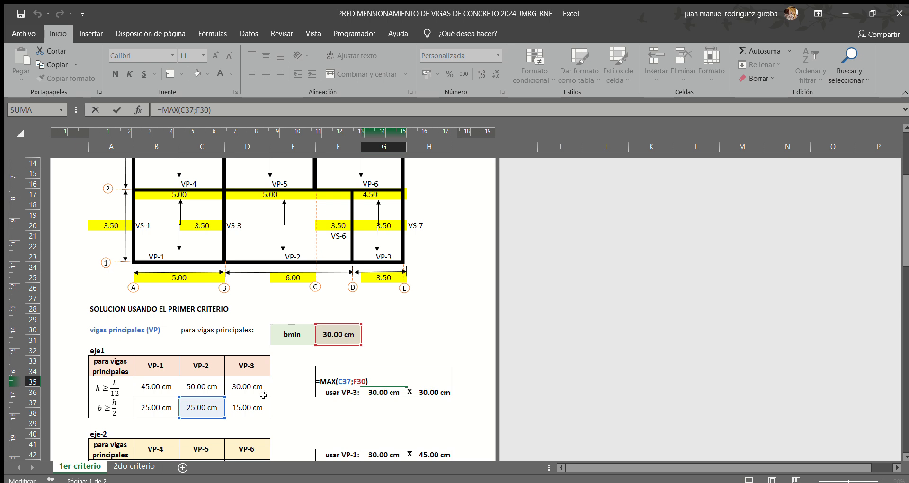
{"action": "key", "text": "Escape"}
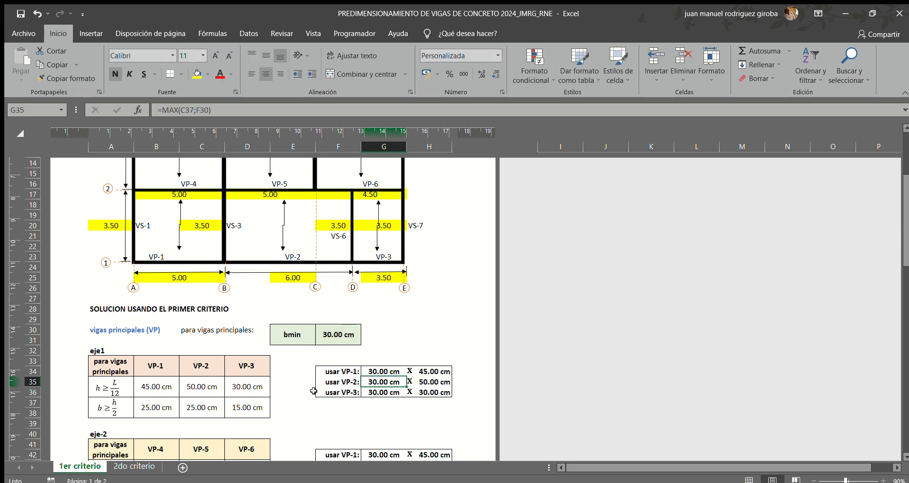
{"action": "double_click", "coordinate": [388, 393]}
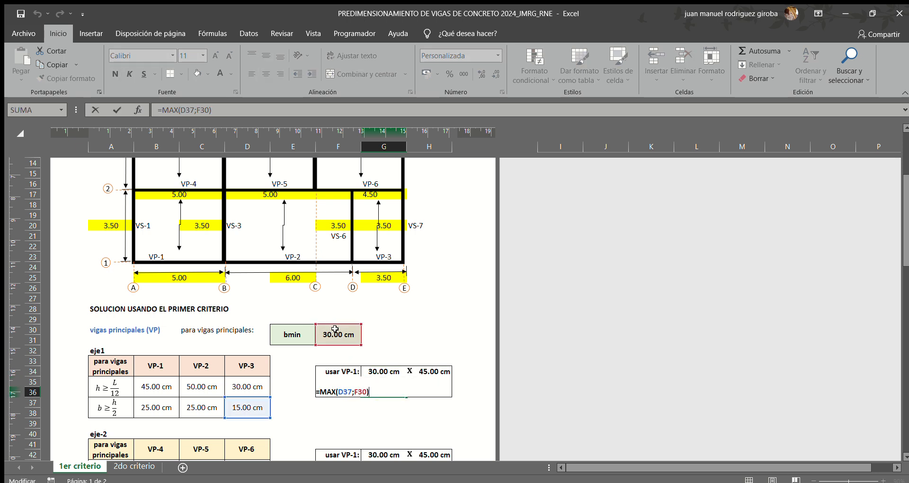
{"action": "key", "text": "Escape"}
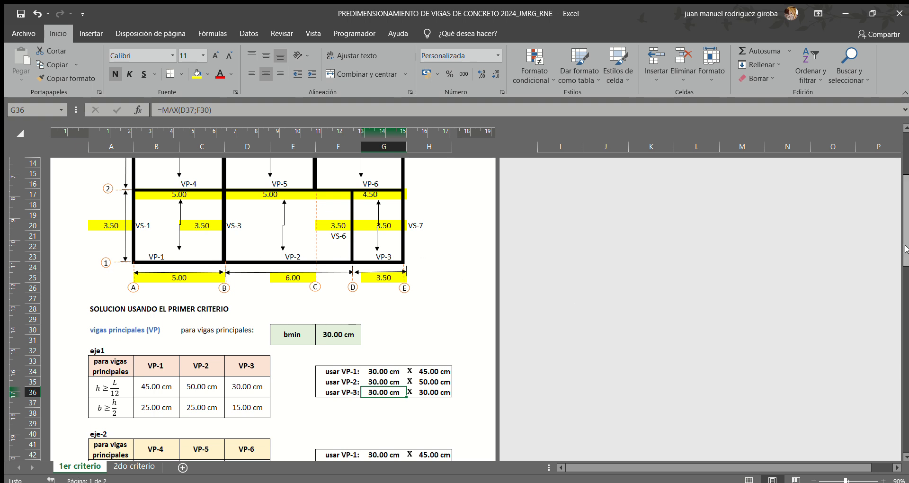
Examine the L/12 depth formula of VP-4 in the eje-2 table and locate its referenced span on the plan.
{"action": "left_click_drag", "start_coordinate": [905, 250], "coordinate": [905, 283]}
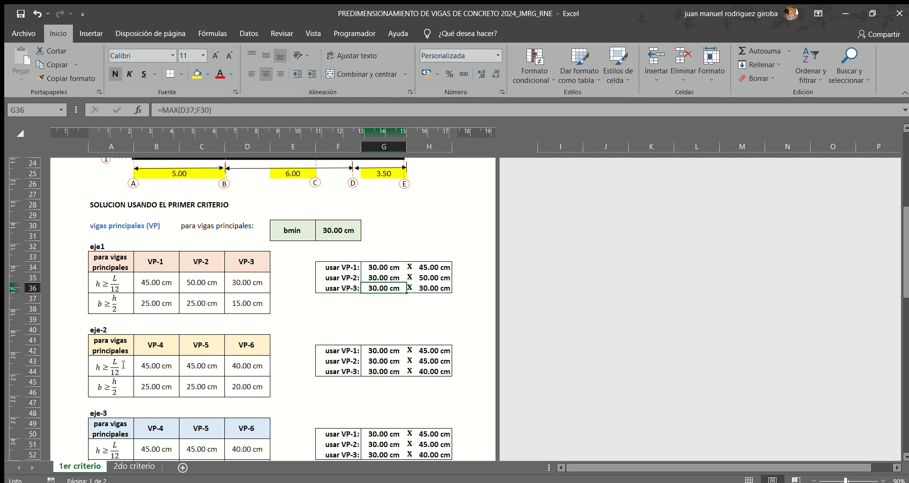
{"action": "double_click", "coordinate": [161, 366]}
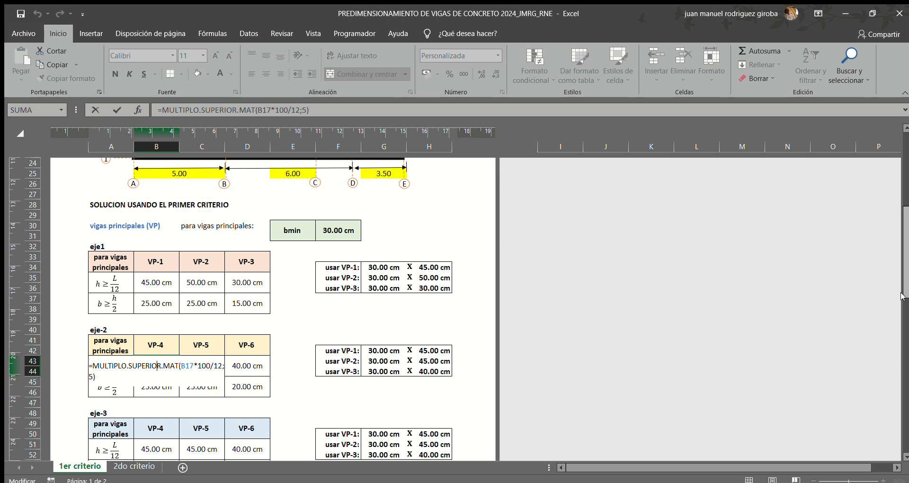
{"action": "left_click_drag", "start_coordinate": [904, 298], "coordinate": [899, 244]}
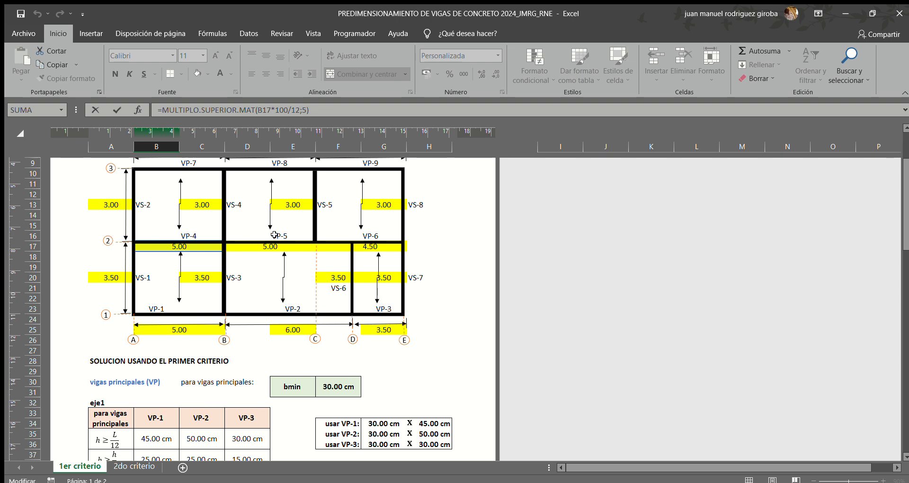
{"action": "left_click_drag", "start_coordinate": [906, 242], "coordinate": [907, 296]}
{"action": "key", "text": "Escape"}
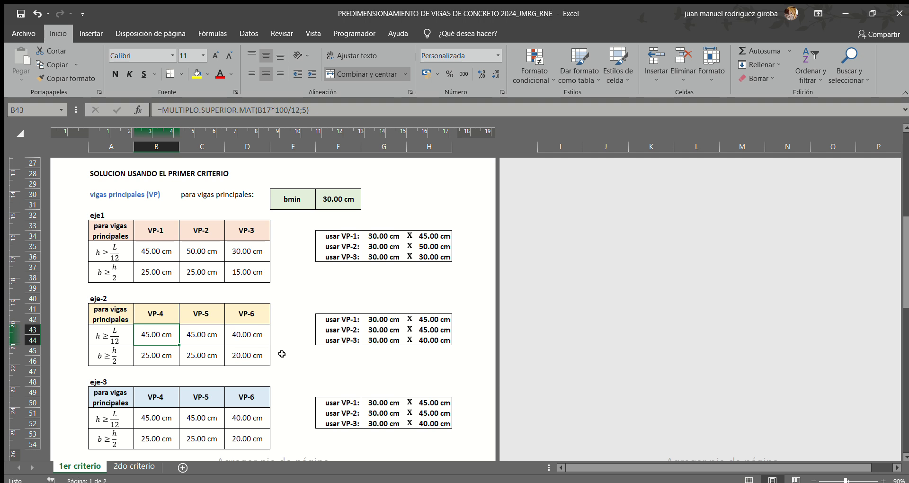
Examine the MAX formulas for the adopted beam widths in the eje-2 summary, tracing the second one's references.
{"action": "left_click", "coordinate": [381, 321]}
{"action": "key", "text": "Down"}
{"action": "key", "text": "Down"}
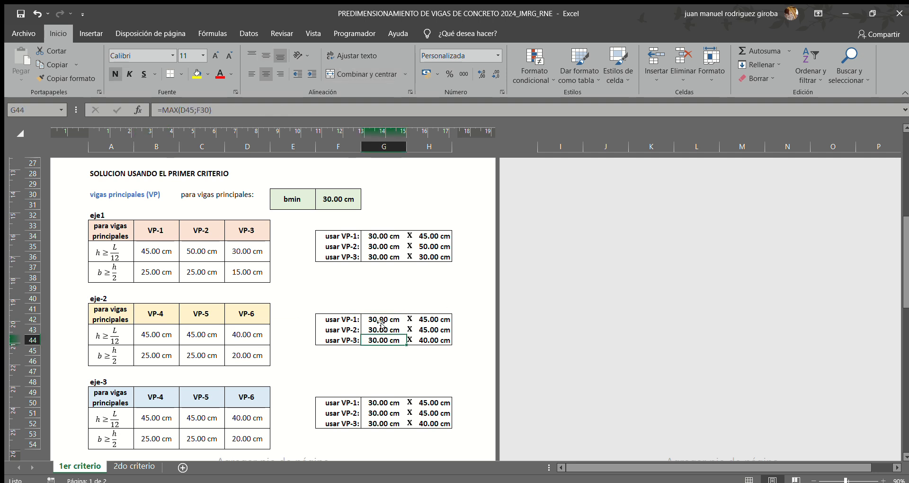
{"action": "left_click", "coordinate": [381, 327]}
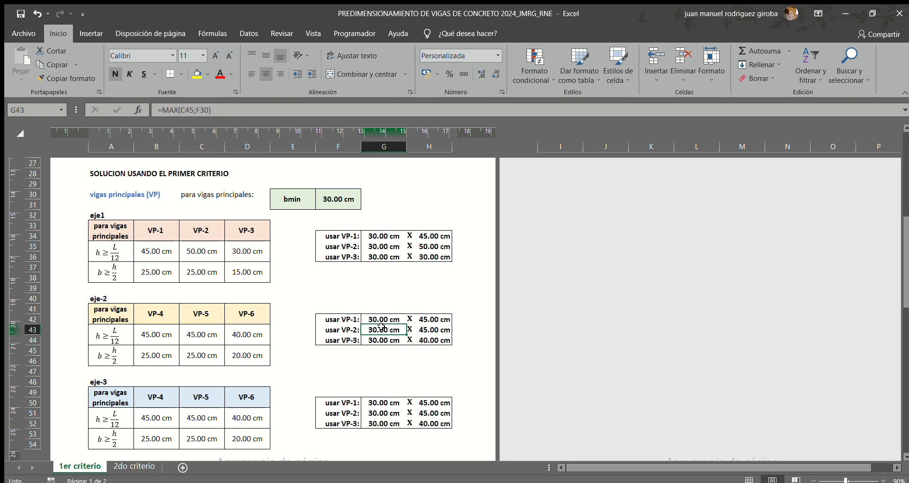
{"action": "double_click", "coordinate": [381, 326]}
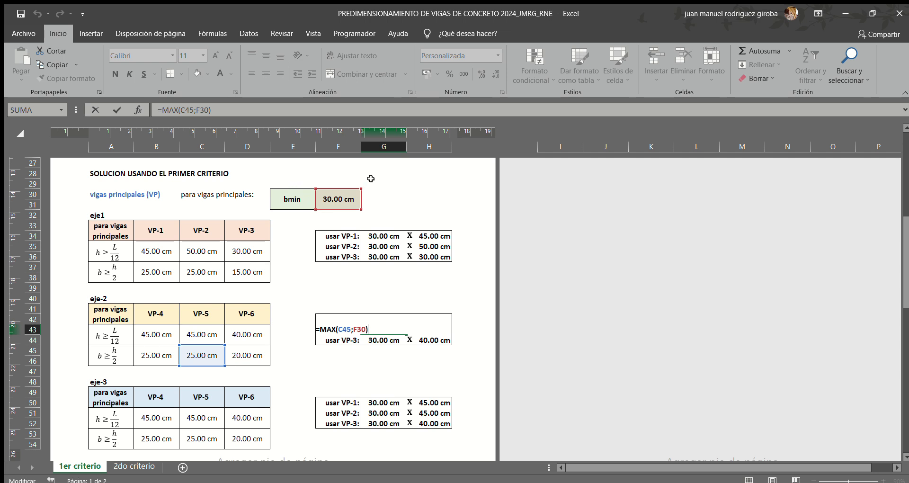
{"action": "key", "text": "Escape"}
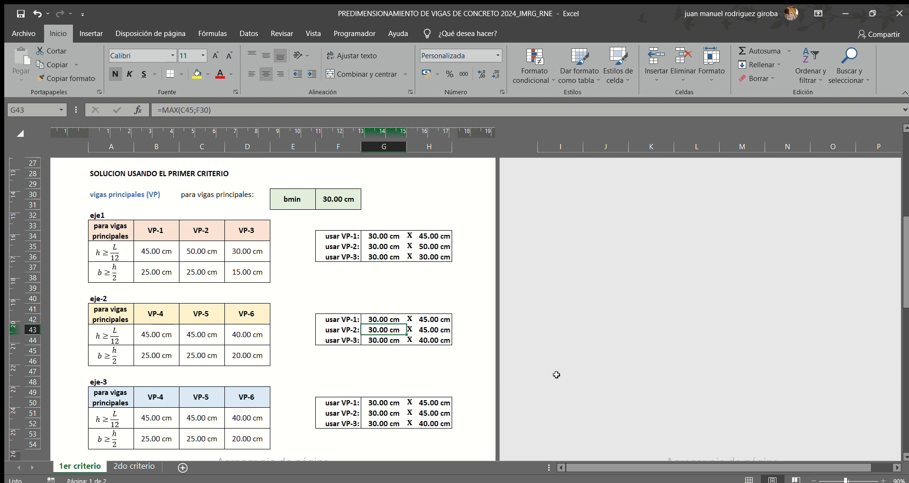
Examine the L/14 depth formula of VS-1 in the eje-A table and locate its referenced span on the plan.
{"action": "left_click_drag", "start_coordinate": [905, 274], "coordinate": [906, 362]}
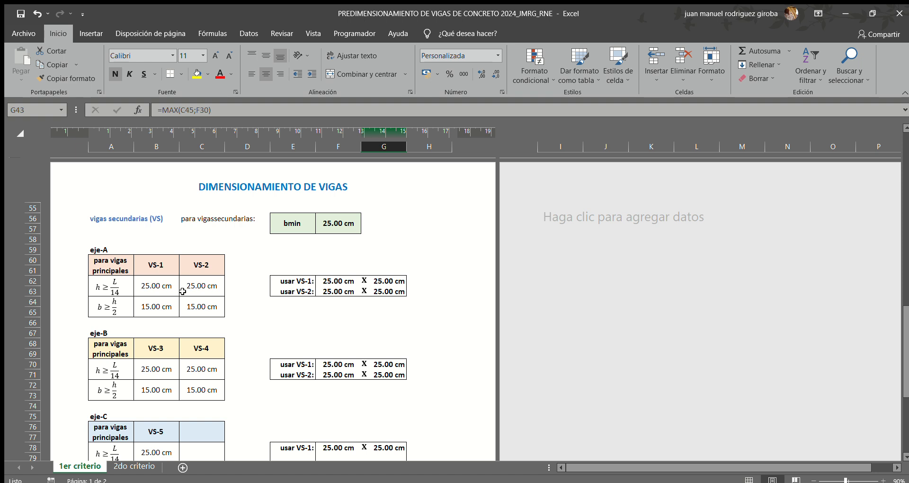
{"action": "double_click", "coordinate": [155, 284]}
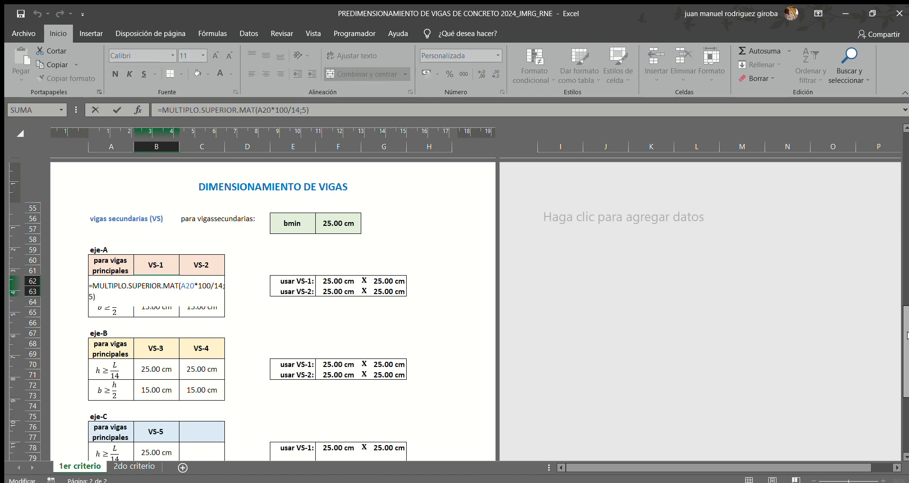
{"action": "left_click_drag", "start_coordinate": [904, 336], "coordinate": [907, 165]}
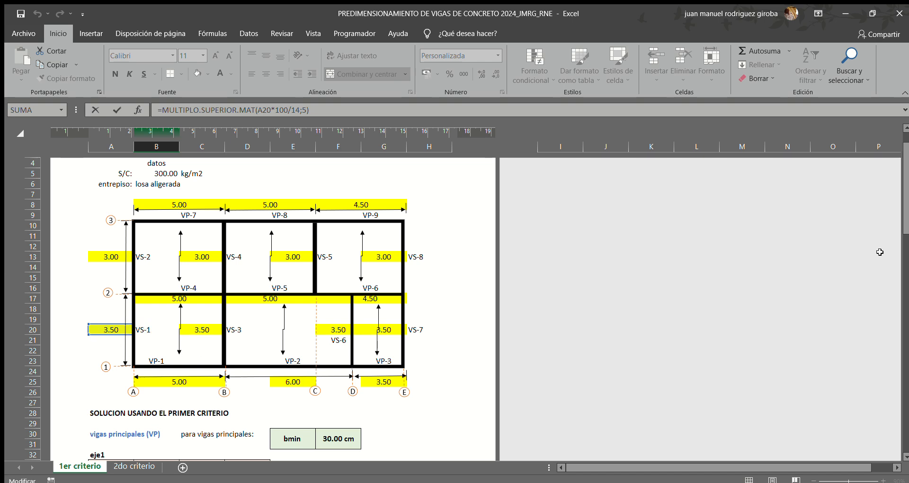
{"action": "left_click_drag", "start_coordinate": [906, 223], "coordinate": [905, 386]}
{"action": "key", "text": "Return"}
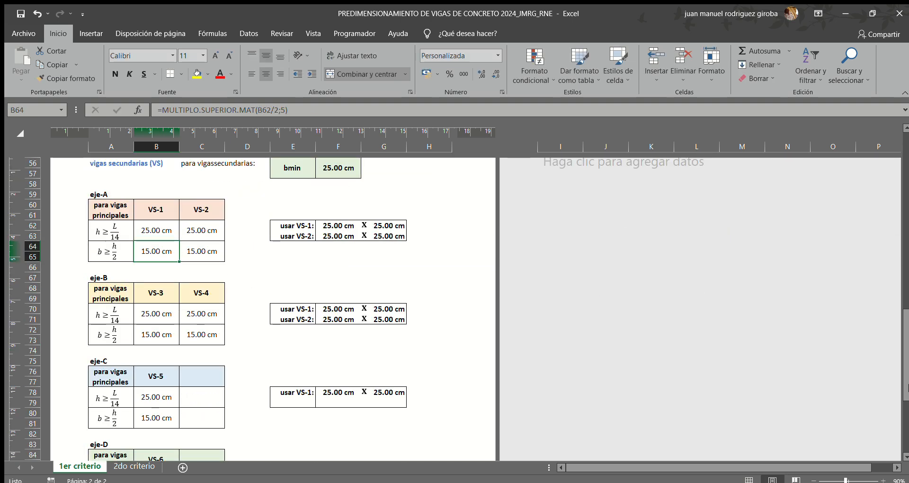
Examine the h/2 width formula of VS-1 in the eje-A table and the MAX formula for its adopted width.
{"action": "double_click", "coordinate": [159, 250]}
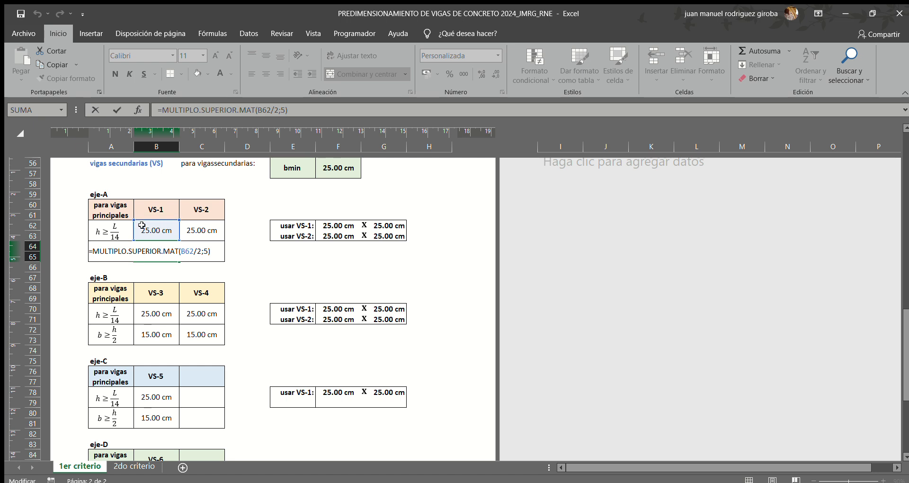
{"action": "key", "text": "Escape"}
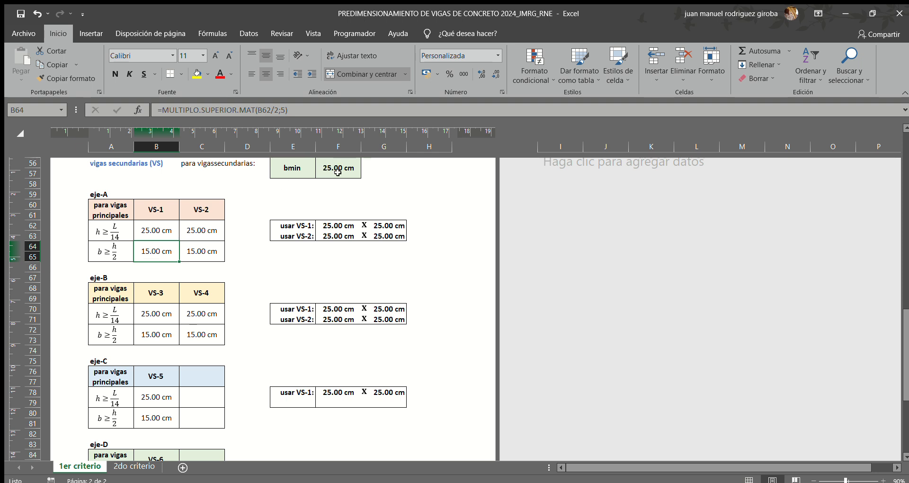
{"action": "double_click", "coordinate": [335, 223]}
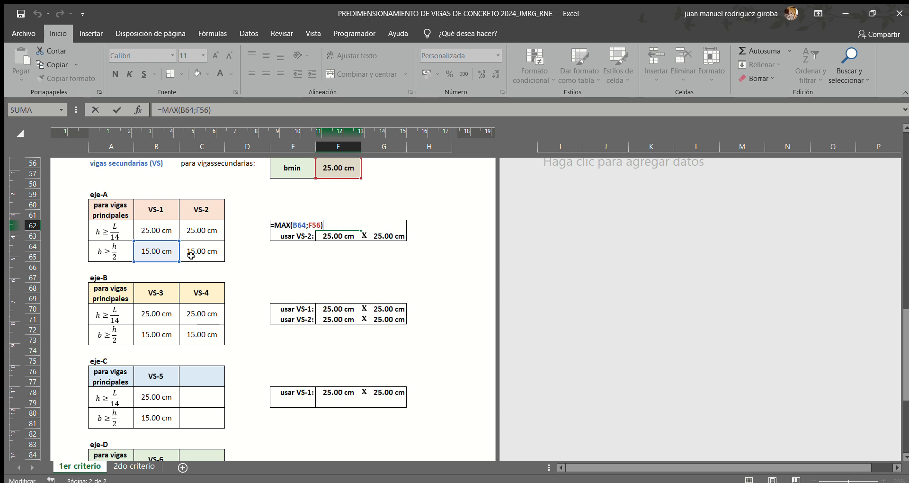
{"action": "key", "text": "Escape"}
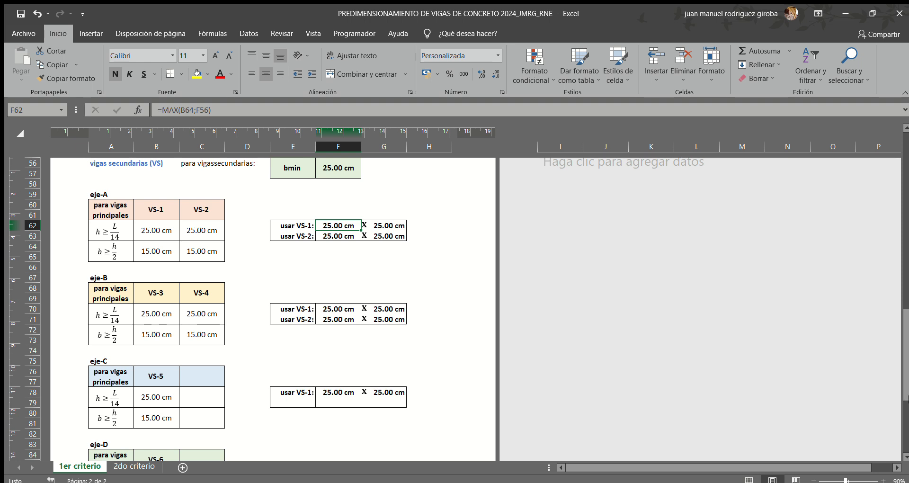
Review the remaining secondary beam tables through eje-E and the closing note, and return to the floor plan with the problem data.
{"action": "left_click_drag", "start_coordinate": [905, 384], "coordinate": [855, 470]}
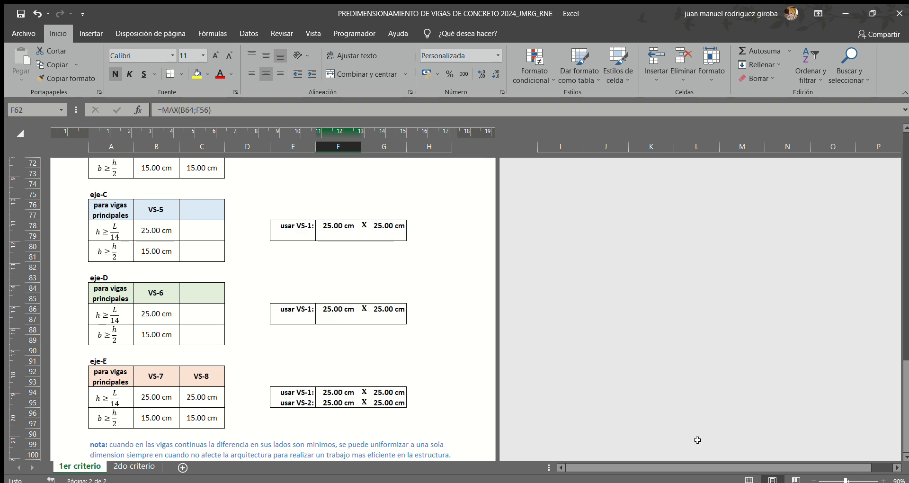
{"action": "left_click_drag", "start_coordinate": [905, 436], "coordinate": [871, 220]}
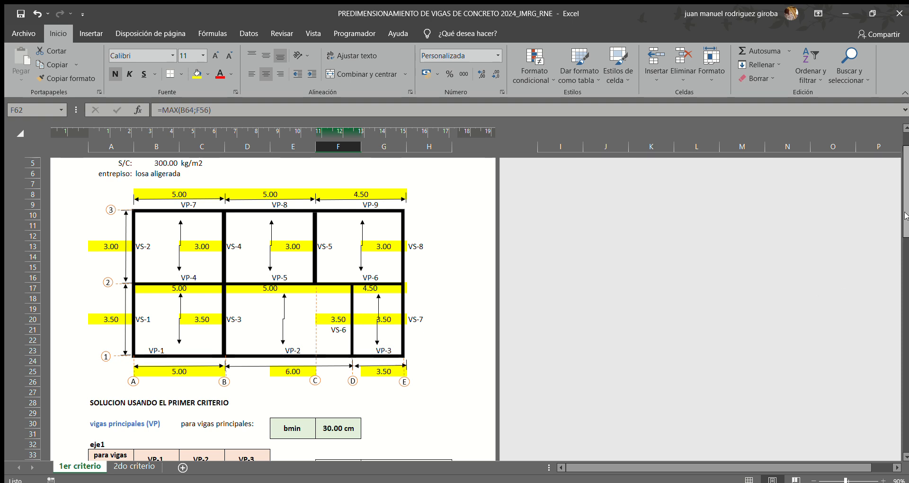
{"action": "left_click_drag", "start_coordinate": [906, 218], "coordinate": [906, 160]}
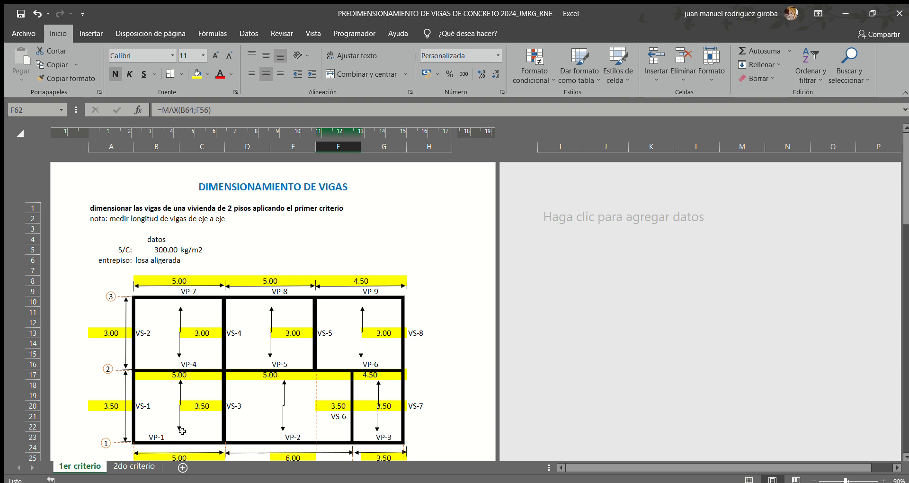
On the 2do criterio sheet, set the axis 3 spans of VP-7, VP-8 and VP-9 to 5, 5 and 5.5.
{"action": "left_click", "coordinate": [133, 467]}
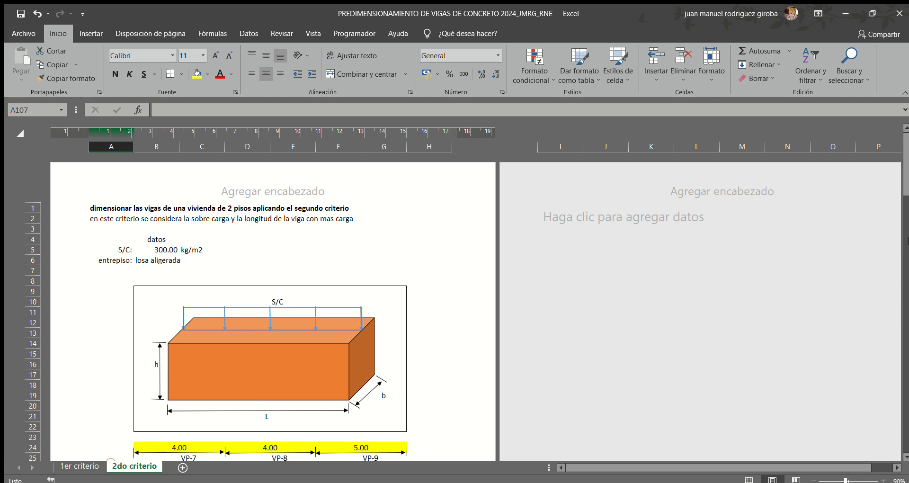
{"action": "left_click_drag", "start_coordinate": [905, 180], "coordinate": [905, 210]}
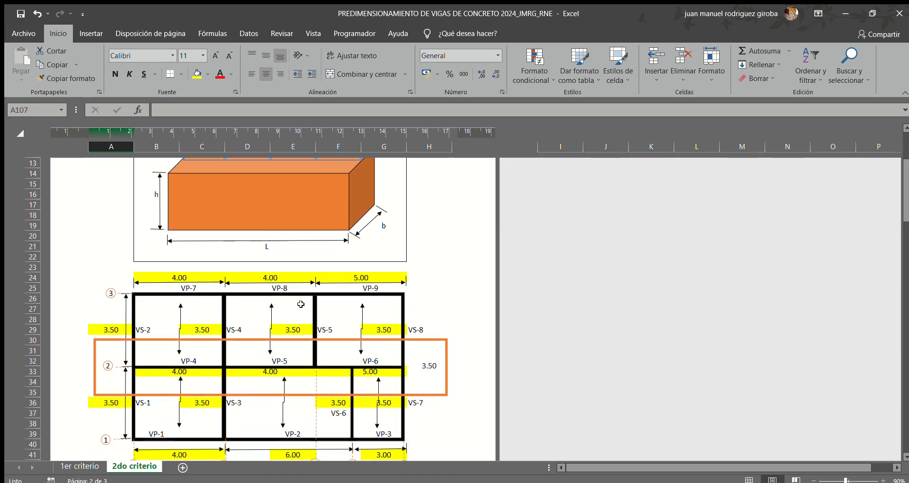
{"action": "left_click", "coordinate": [176, 277]}
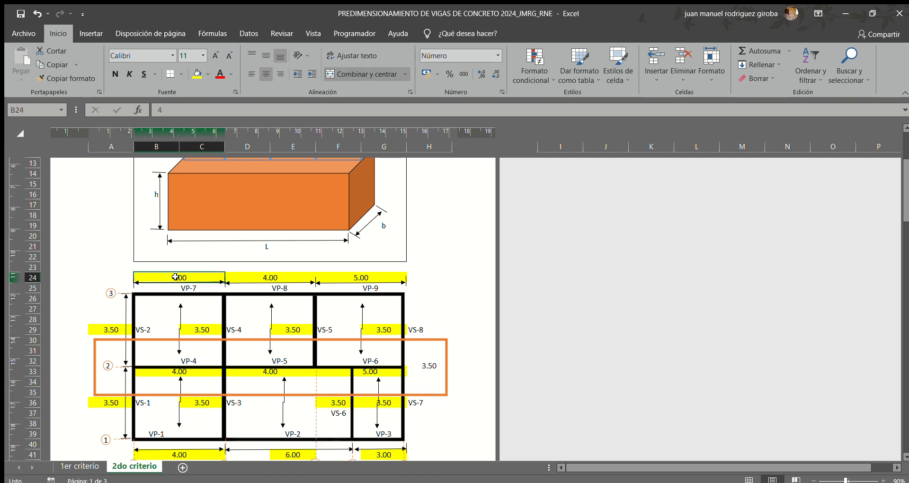
{"action": "type", "text": "5"}
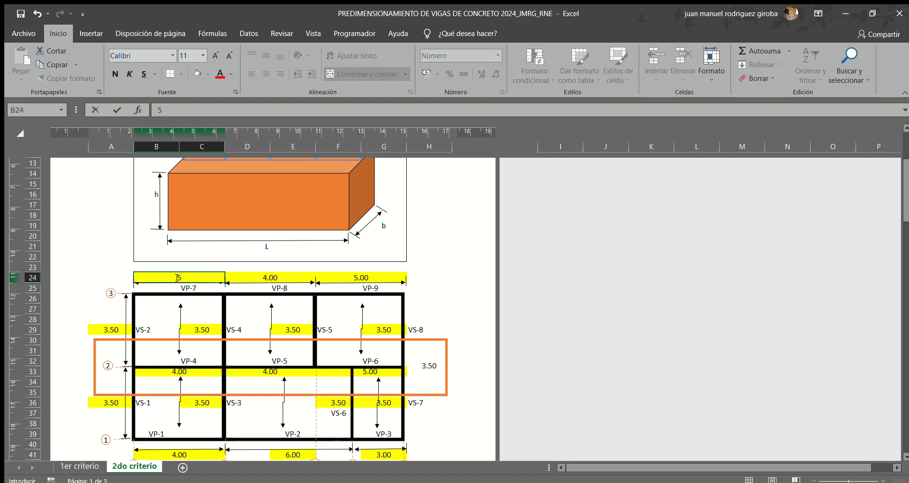
{"action": "left_click", "coordinate": [278, 275]}
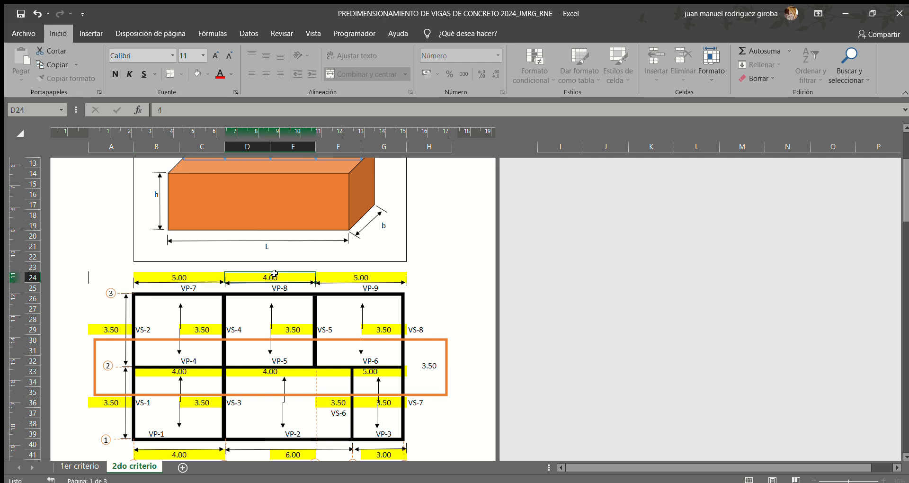
{"action": "type", "text": "5"}
{"action": "left_click", "coordinate": [365, 281]}
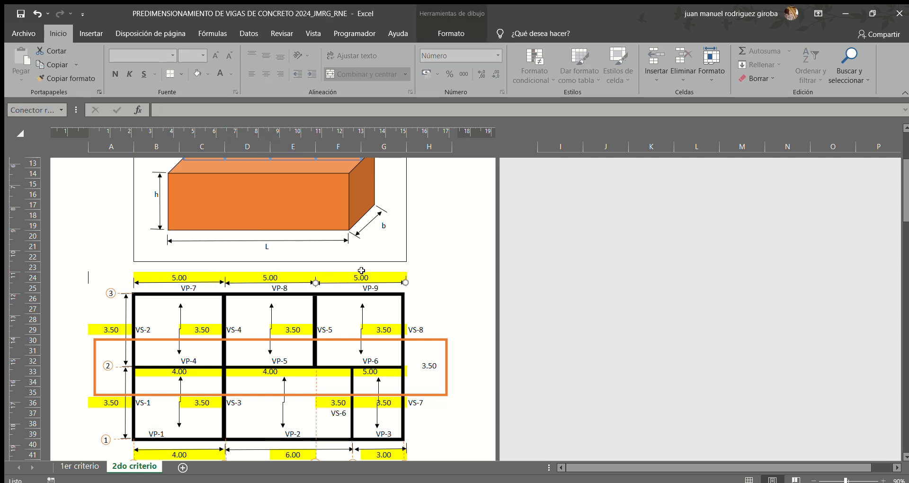
{"action": "left_click", "coordinate": [361, 276]}
{"action": "type", "text": "5"}
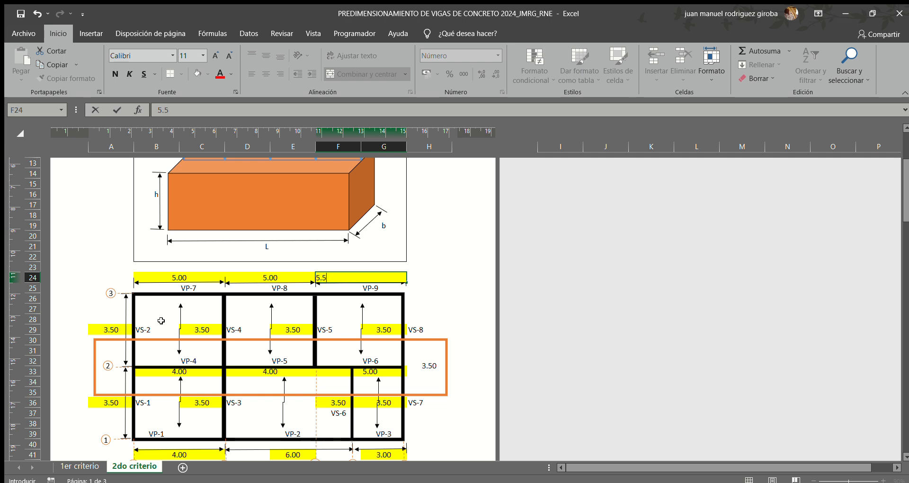
Set all four span values between axes 2 and 3 on the plan to 4.
{"action": "left_click", "coordinate": [114, 329]}
{"action": "type", "text": "4"}
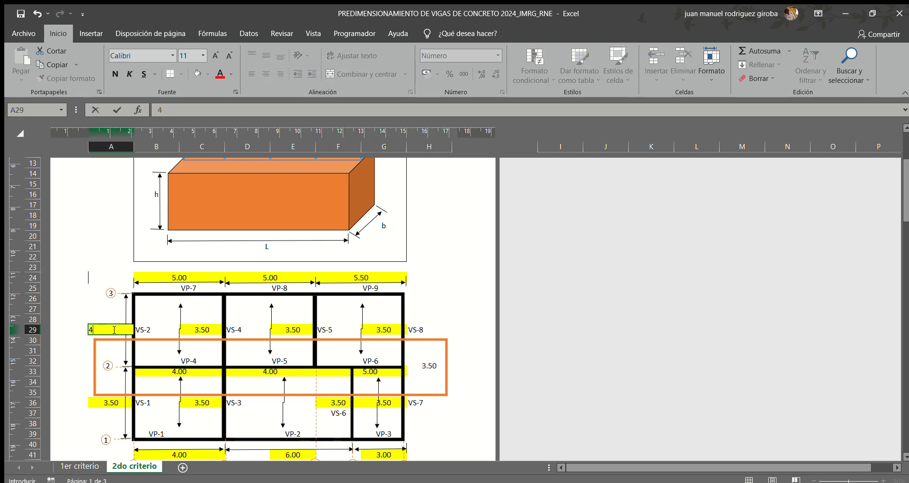
{"action": "left_click", "coordinate": [203, 329]}
{"action": "type", "text": "4"}
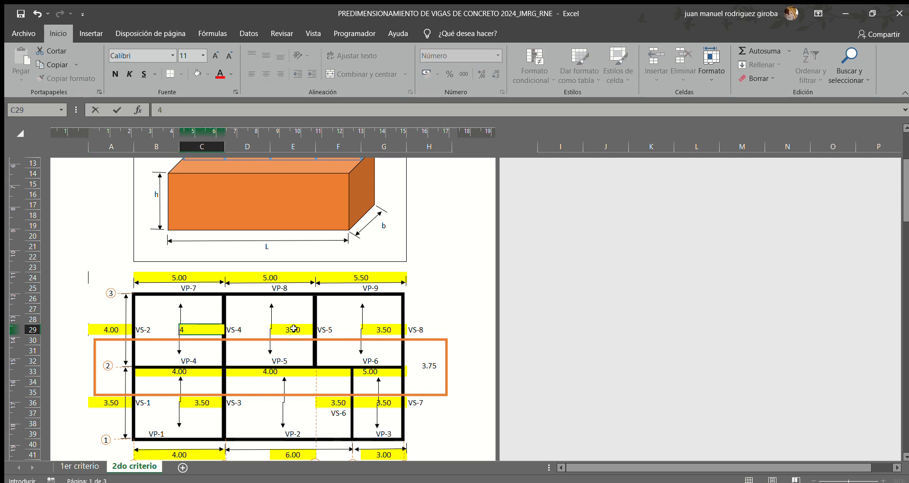
{"action": "left_click", "coordinate": [296, 328]}
{"action": "type", "text": "4"}
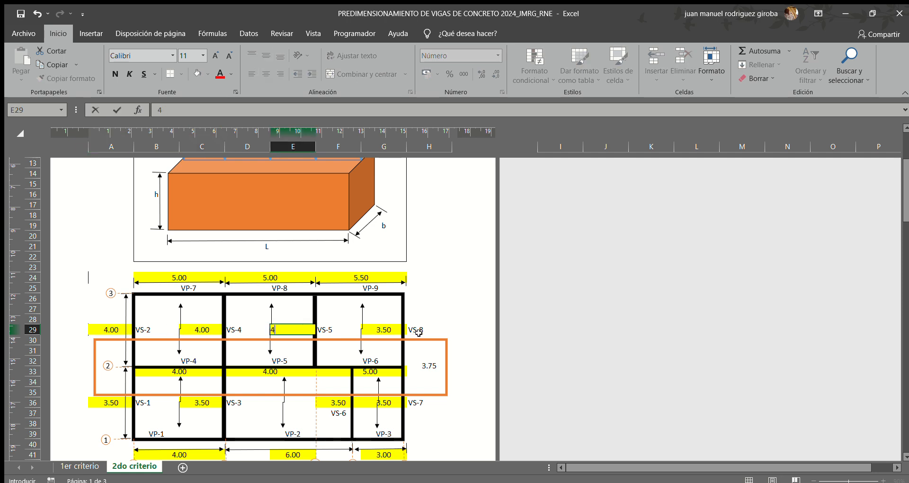
{"action": "left_click", "coordinate": [381, 327]}
{"action": "type", "text": "4"}
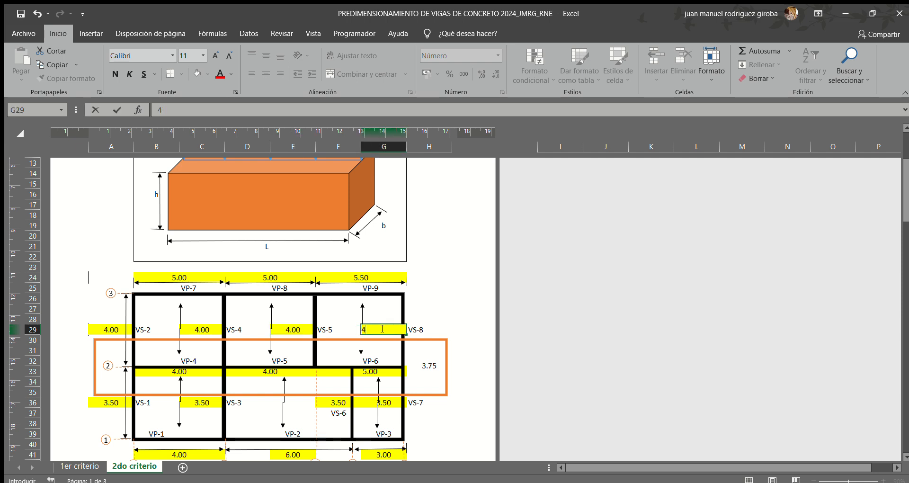
Set the axis 2 spans of VP-4, VP-5 and VP-6 to 5, 5 and 4.5, and correct the VP-9 span to 4.5.
{"action": "left_click", "coordinate": [170, 375]}
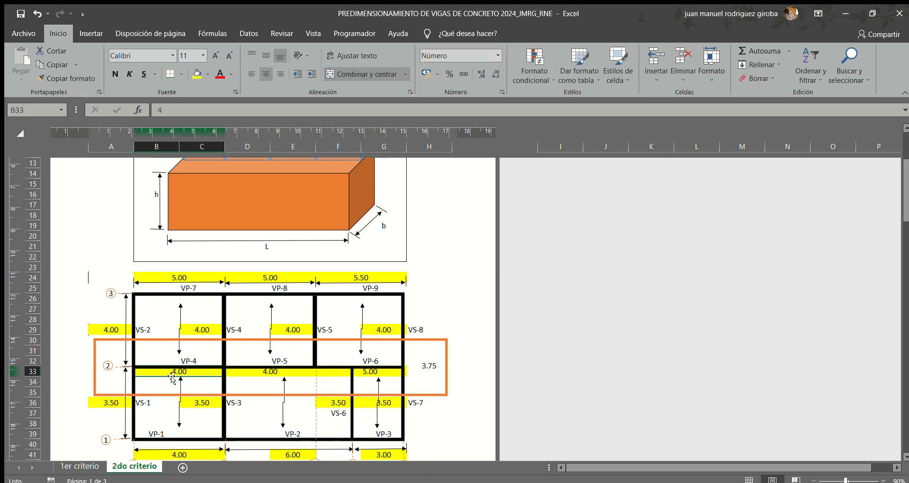
{"action": "type", "text": "5"}
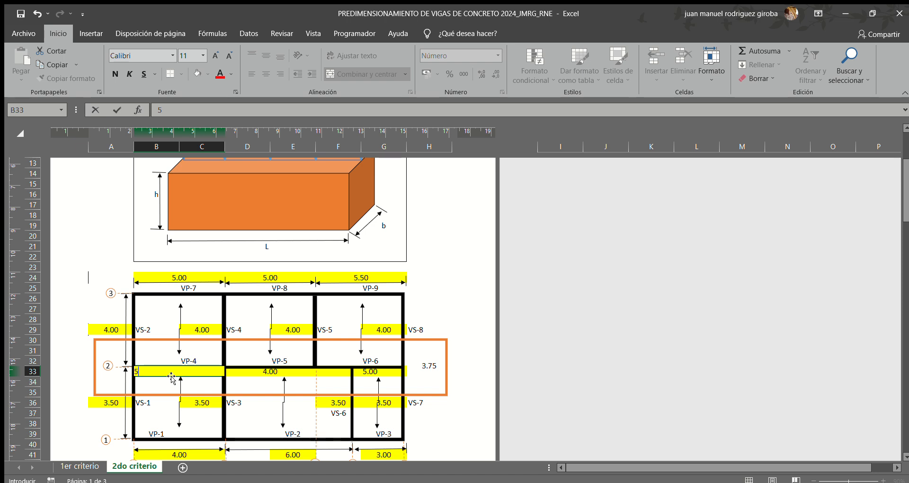
{"action": "left_click", "coordinate": [270, 374]}
{"action": "type", "text": "5"}
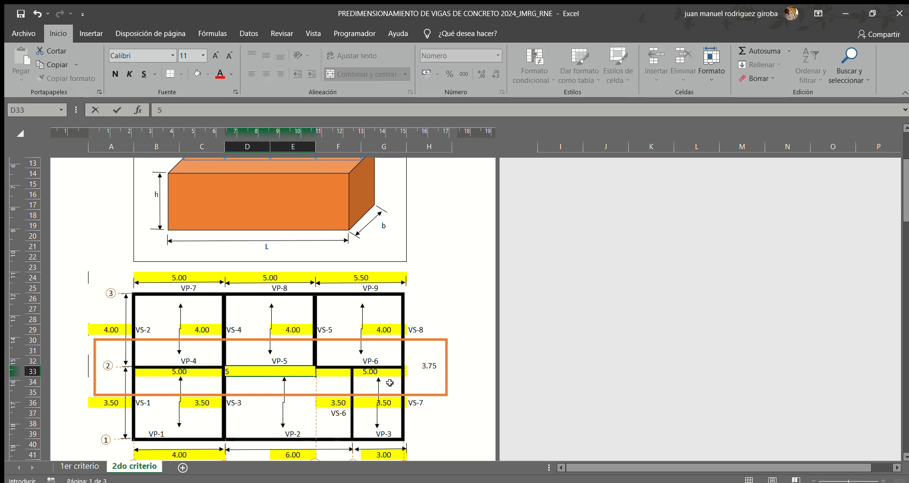
{"action": "left_click", "coordinate": [364, 373]}
{"action": "type", "text": "5"}
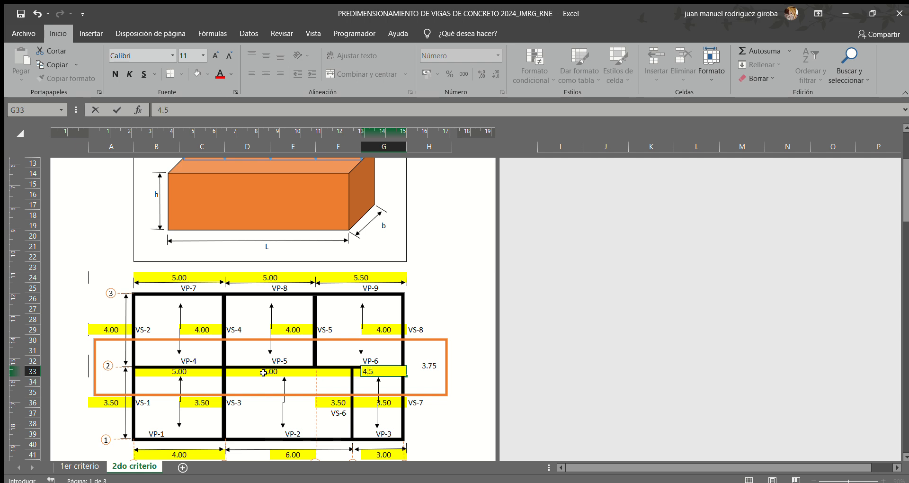
{"action": "left_click", "coordinate": [369, 273]}
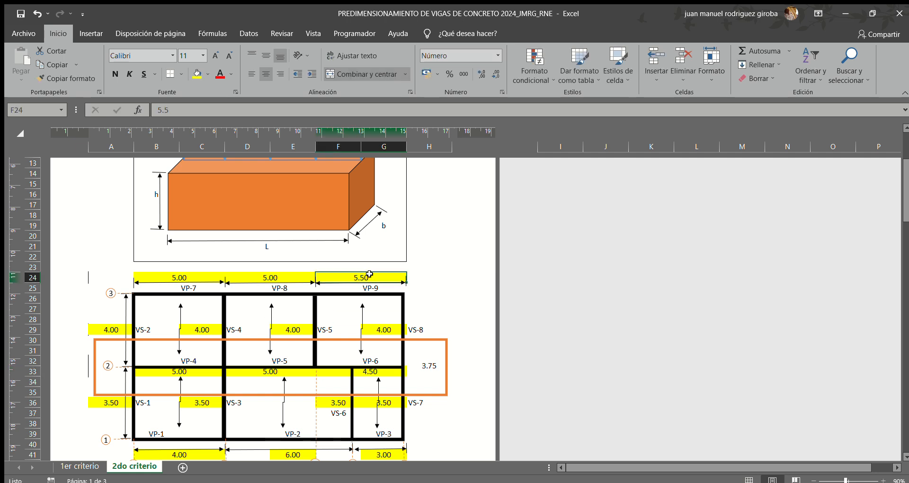
{"action": "type", "text": "4.5"}
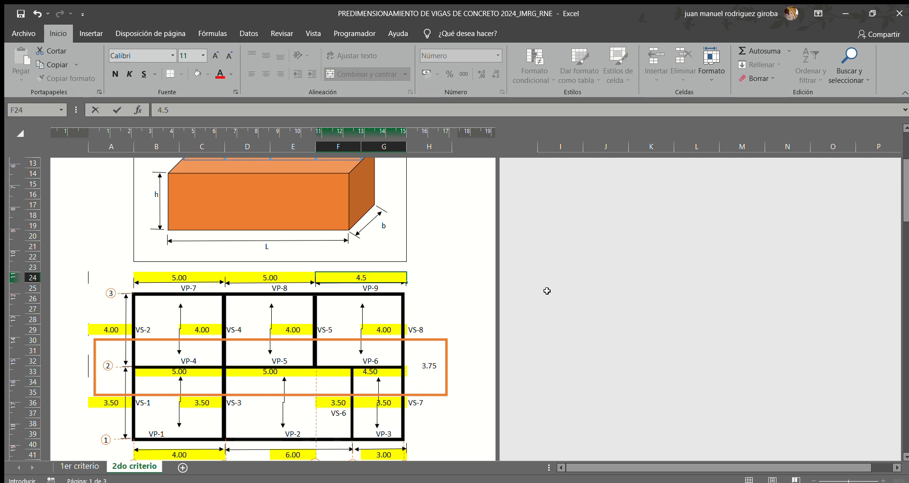
Set all four span values between axes 1 and 2 on the plan to 4.
{"action": "left_click_drag", "start_coordinate": [903, 212], "coordinate": [902, 226]}
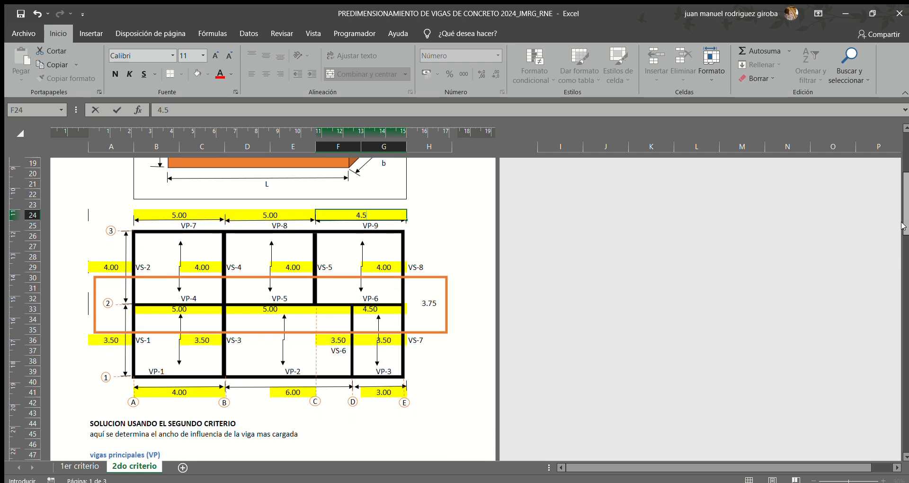
{"action": "left_click", "coordinate": [106, 341]}
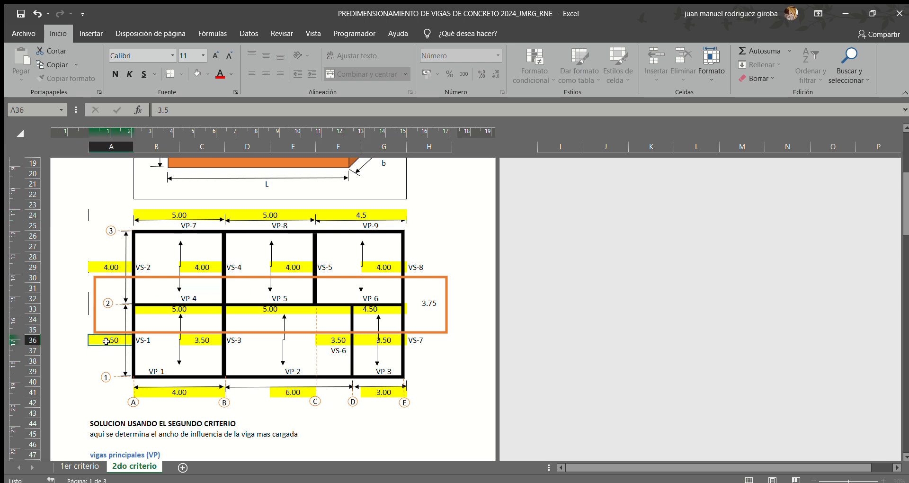
{"action": "type", "text": "4"}
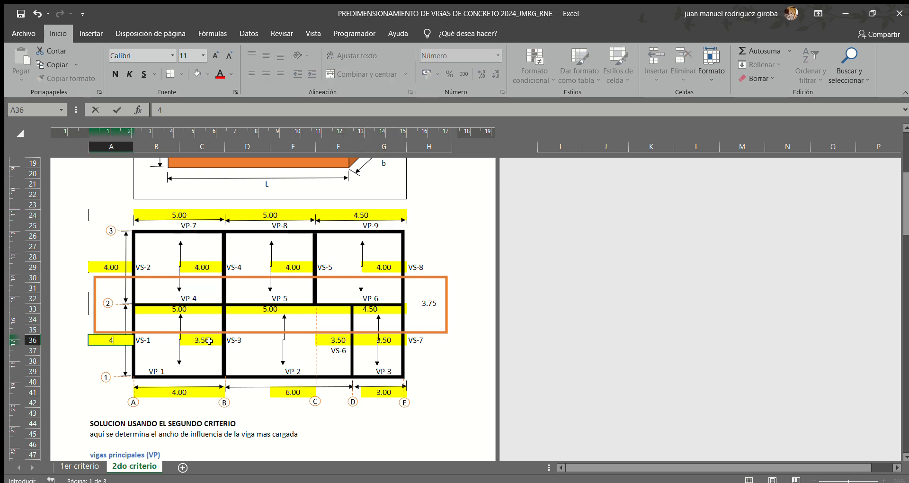
{"action": "left_click", "coordinate": [204, 340]}
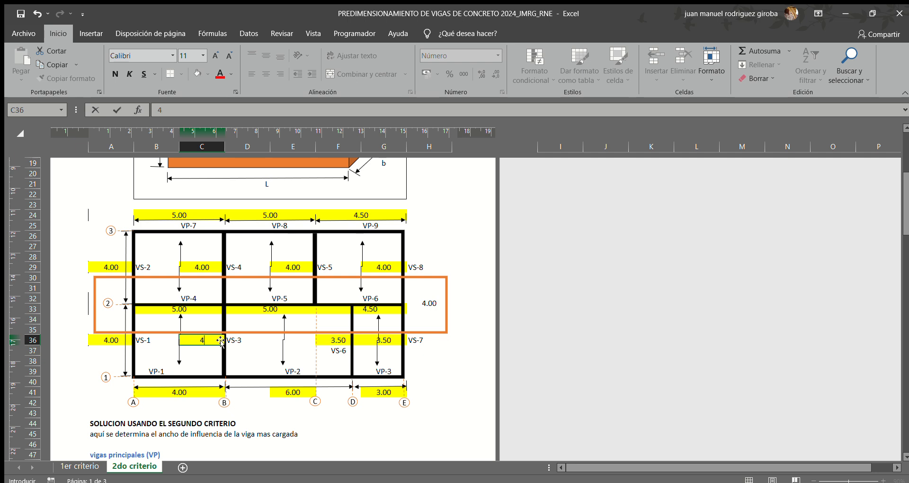
{"action": "left_click", "coordinate": [335, 340]}
{"action": "type", "text": "4"}
{"action": "left_click", "coordinate": [375, 343]}
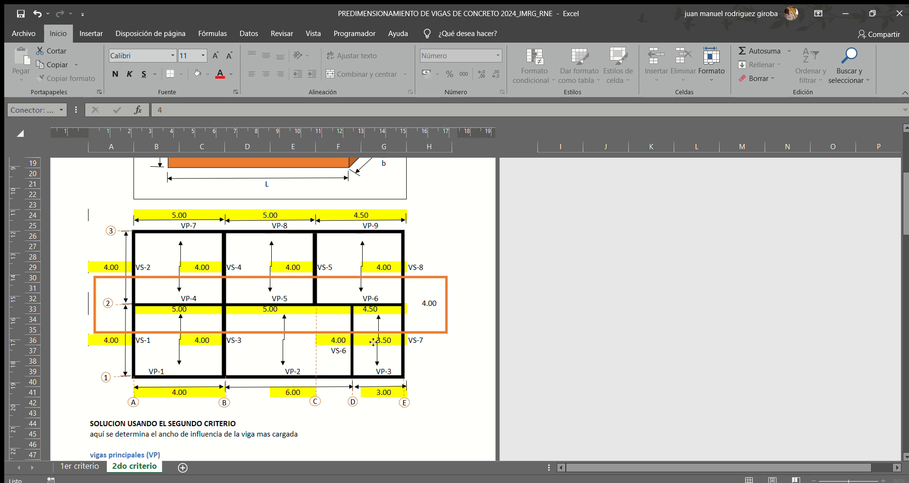
{"action": "left_click", "coordinate": [368, 341]}
{"action": "type", "text": "4"}
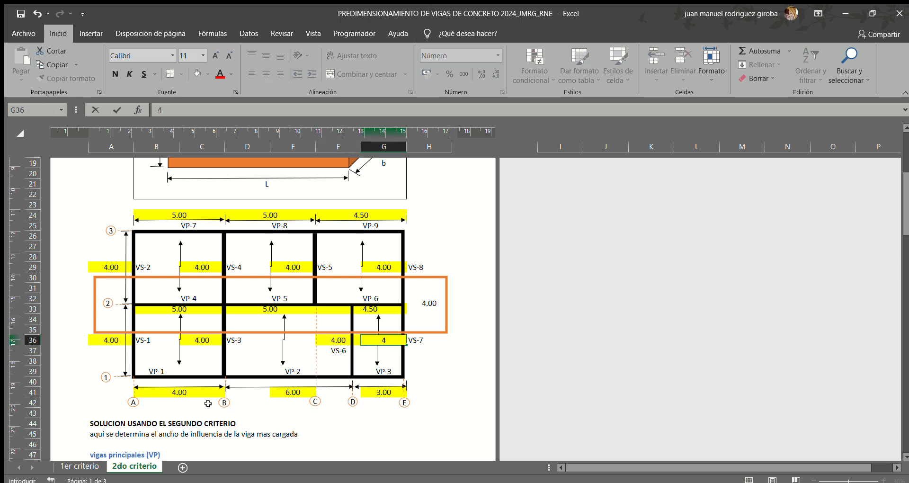
Set the axis 1 spans on the plan to 5 for VP-1 and 3.5 for VP-3.
{"action": "left_click", "coordinate": [182, 392]}
{"action": "type", "text": "5"}
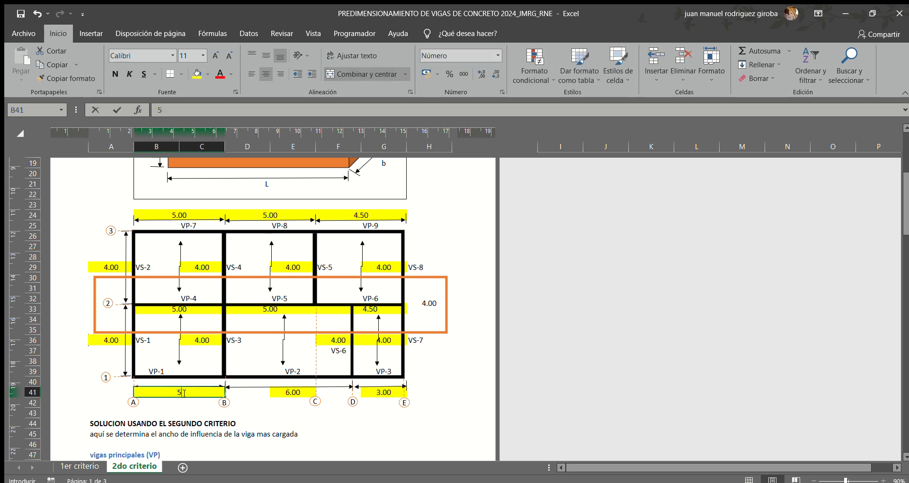
{"action": "left_click", "coordinate": [289, 394]}
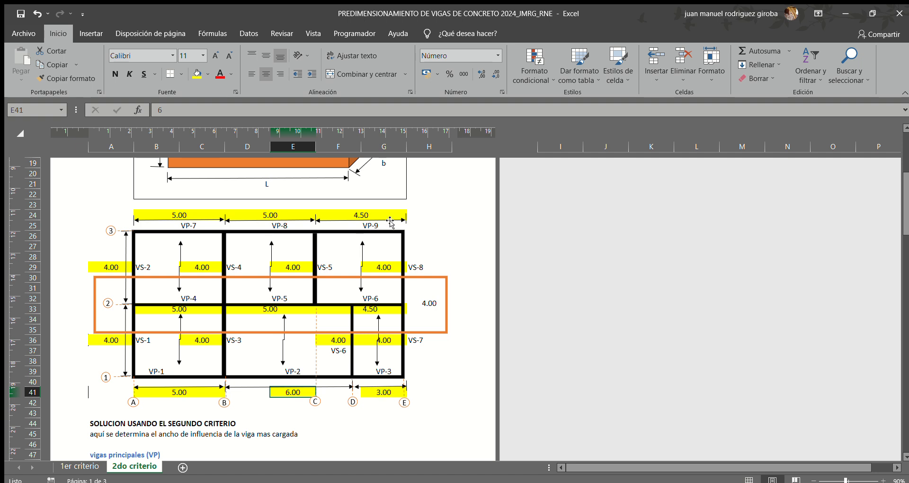
{"action": "left_click", "coordinate": [382, 393]}
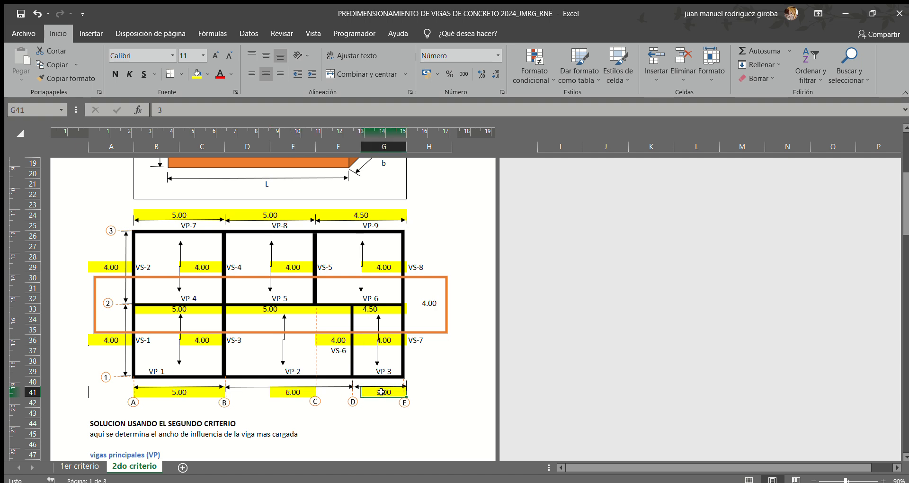
{"action": "type", "text": "3."}
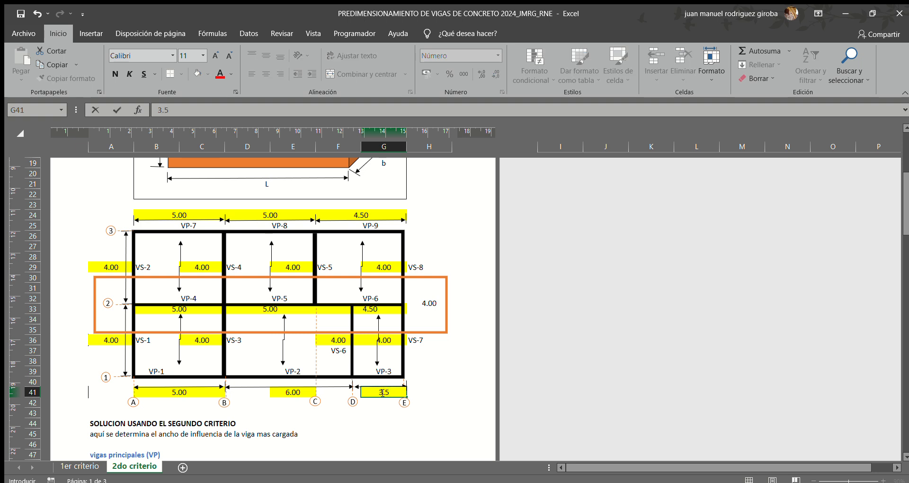
{"action": "left_click", "coordinate": [365, 426]}
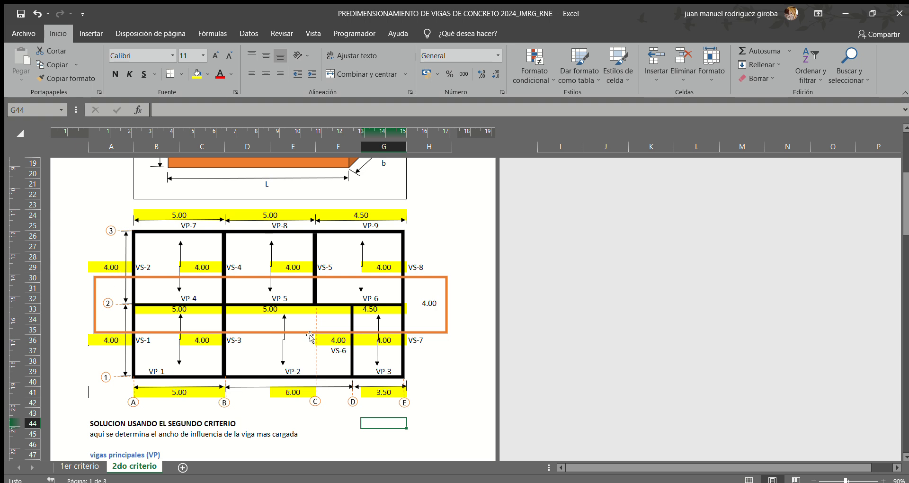
Inspect the influence-width formula beside axis 2 of the plan without changing it.
{"action": "double_click", "coordinate": [429, 302]}
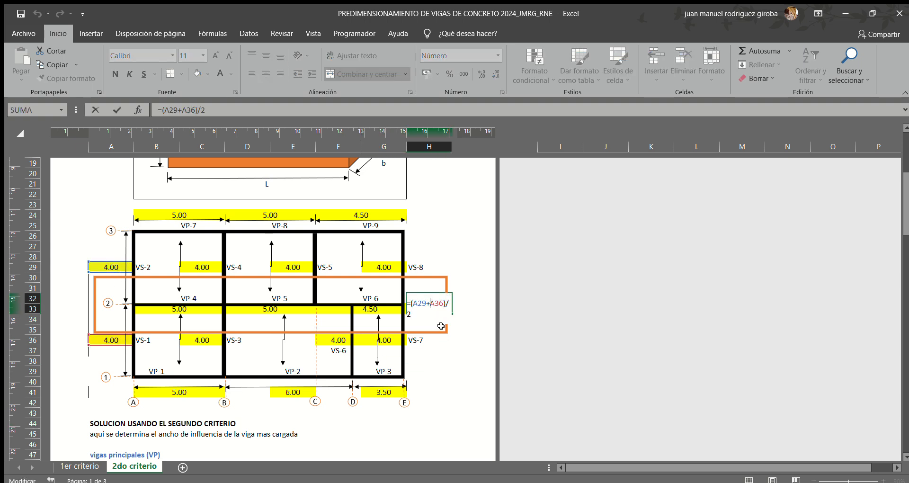
{"action": "key", "text": "ctrl+Return"}
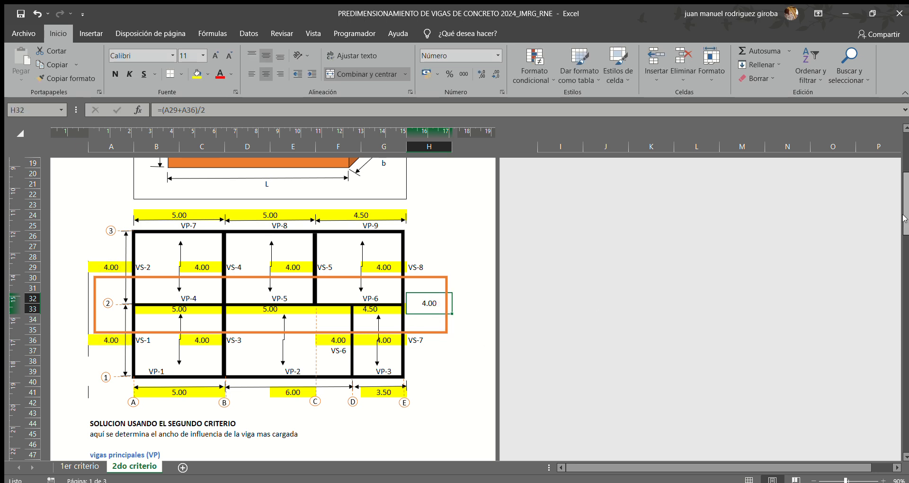
{"action": "mouse_move", "coordinate": [904, 220]}
{"action": "left_mouse_down"}
{"action": "mouse_move", "coordinate": [905, 229]}
{"action": "mouse_move", "coordinate": [905, 221]}
{"action": "left_mouse_up"}
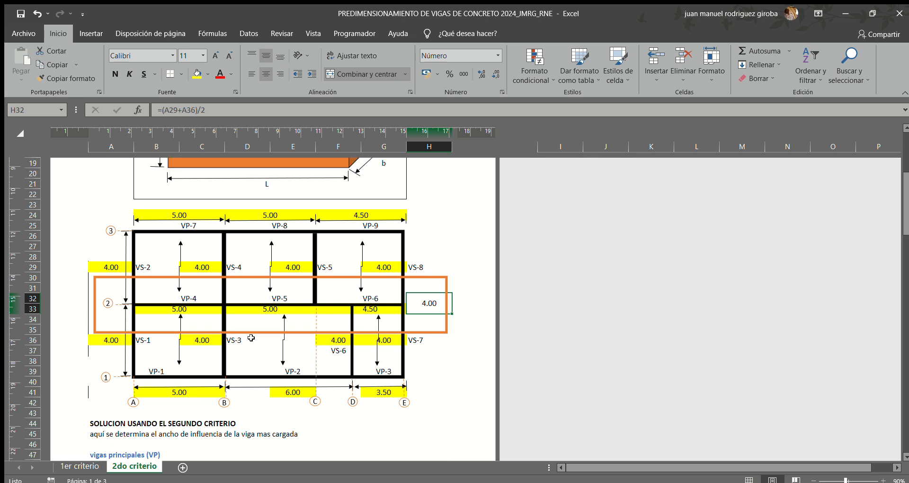
Try a span of 3 for VS-1 to test the influence width, and restore the span to 4.
{"action": "left_click", "coordinate": [110, 340]}
{"action": "type", "text": "3"}
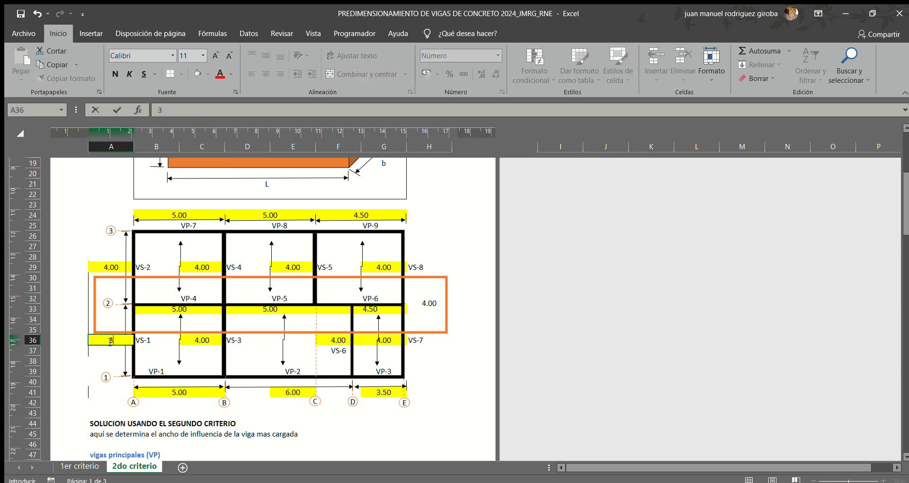
{"action": "key", "text": "Return"}
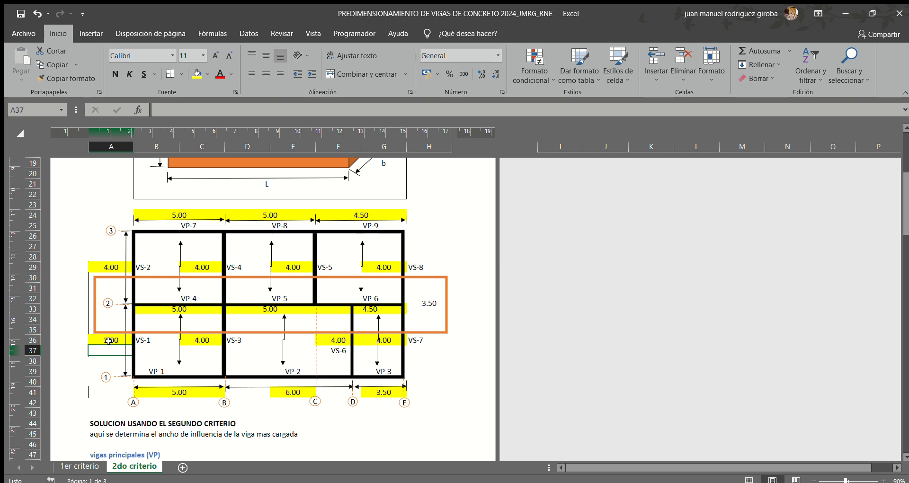
{"action": "left_click", "coordinate": [119, 339]}
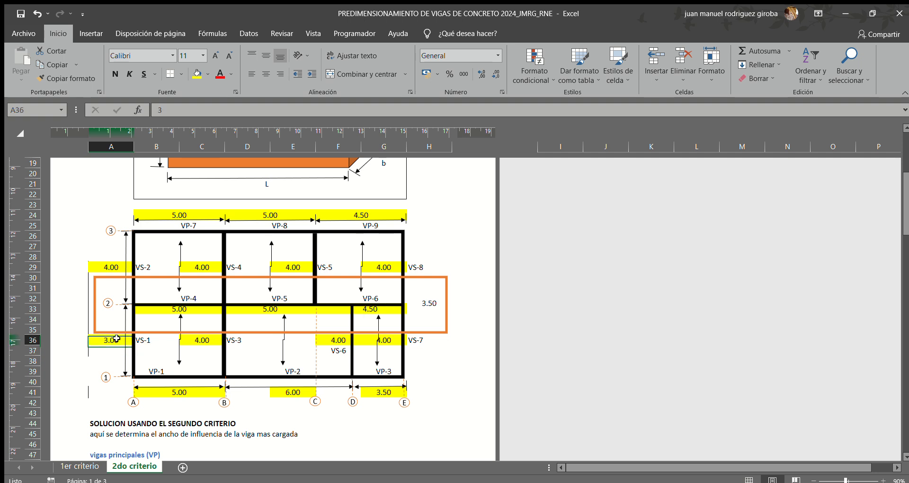
{"action": "type", "text": "4"}
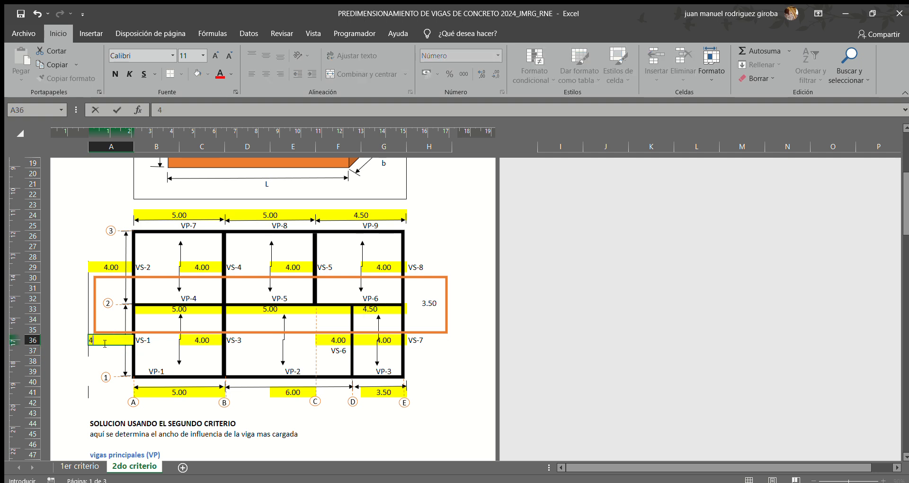
{"action": "left_click", "coordinate": [106, 357]}
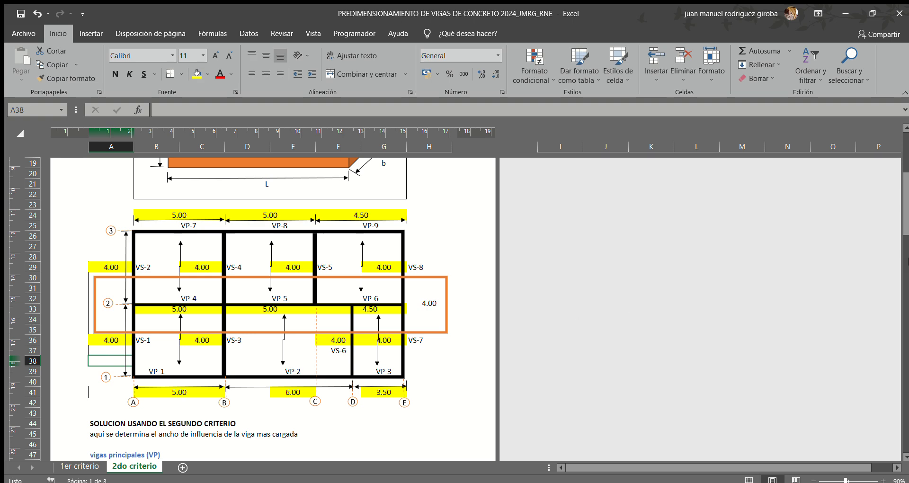
Mark the 300 kg/m2 overload row and its α of 11 in blue text in the main-beam coefficient table.
{"action": "left_click_drag", "start_coordinate": [906, 221], "coordinate": [905, 273]}
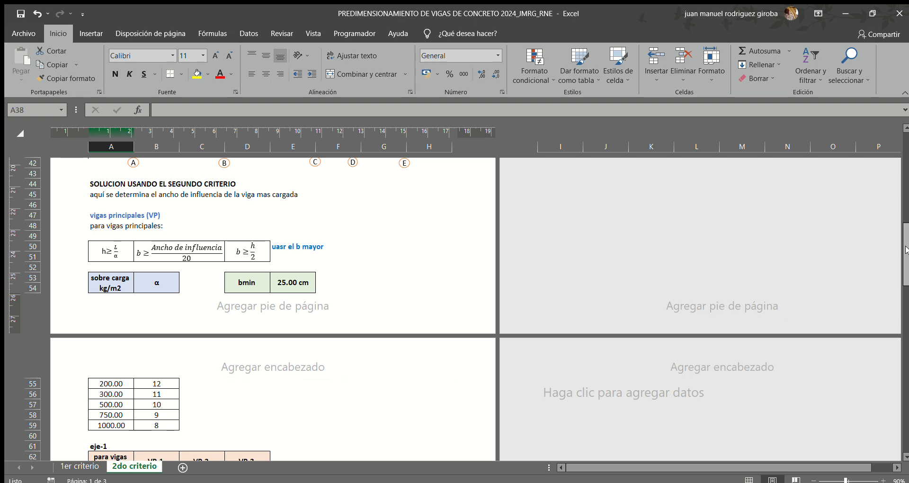
{"action": "left_click_drag", "start_coordinate": [905, 251], "coordinate": [905, 162]}
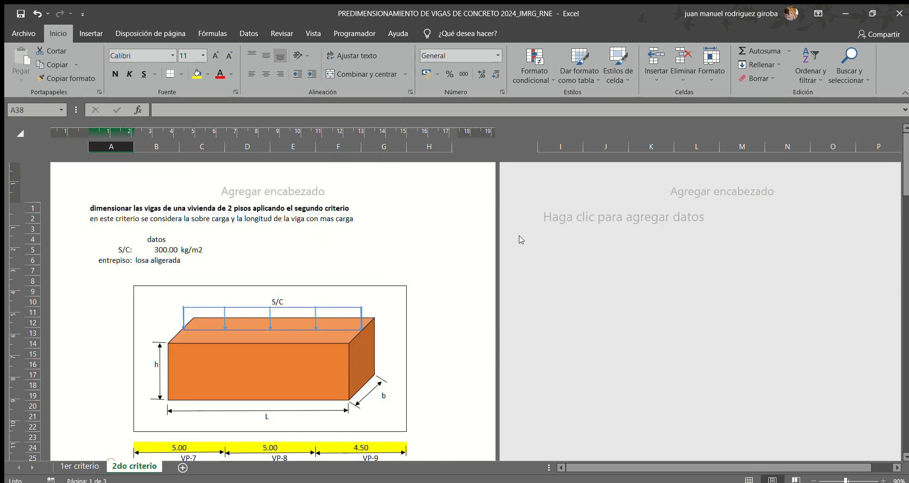
{"action": "left_click_drag", "start_coordinate": [906, 189], "coordinate": [906, 264]}
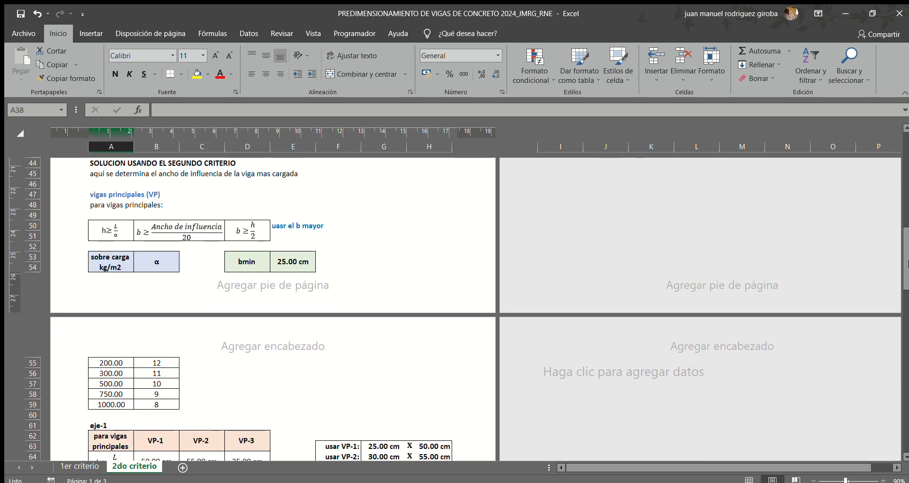
{"action": "left_click_drag", "start_coordinate": [112, 373], "coordinate": [146, 377]}
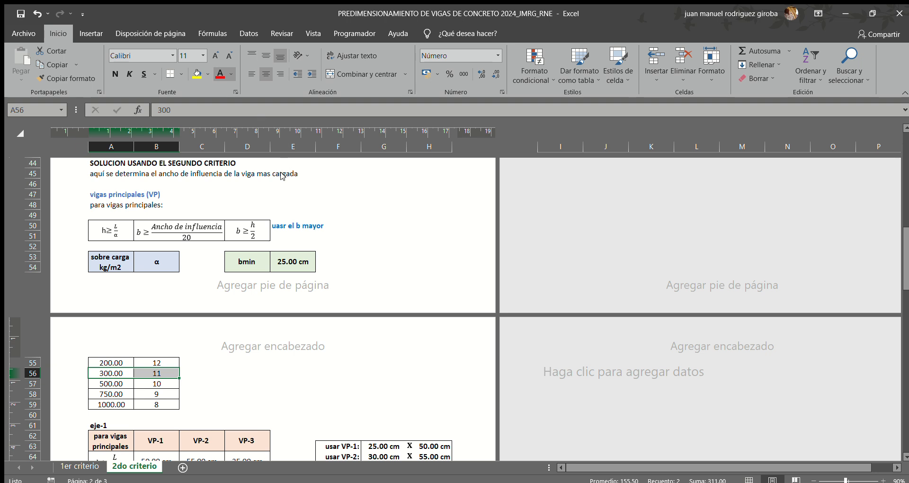
{"action": "left_click", "coordinate": [250, 384]}
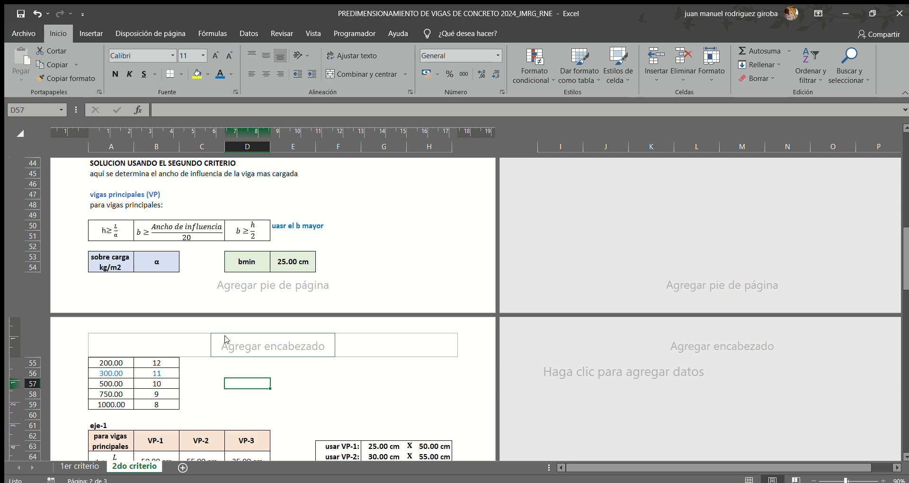
Examine the VP-1 depth and width formulas in the eje-1 table, tracing the depth formula's span reference to the plan.
{"action": "left_click_drag", "start_coordinate": [903, 274], "coordinate": [899, 300]}
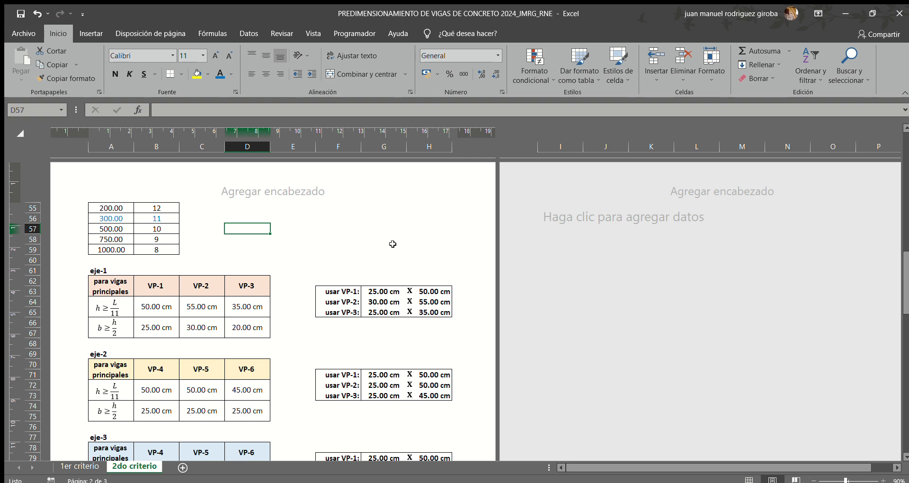
{"action": "left_click_drag", "start_coordinate": [905, 297], "coordinate": [907, 262]}
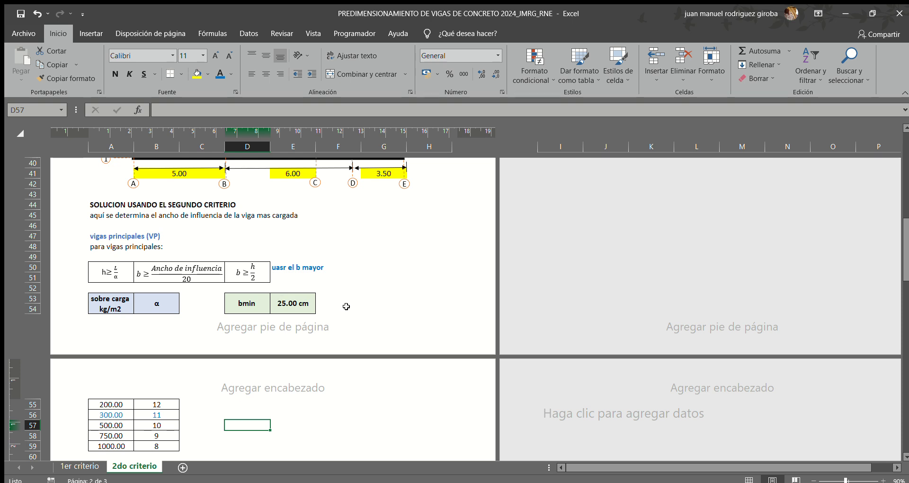
{"action": "left_click_drag", "start_coordinate": [906, 243], "coordinate": [905, 279]}
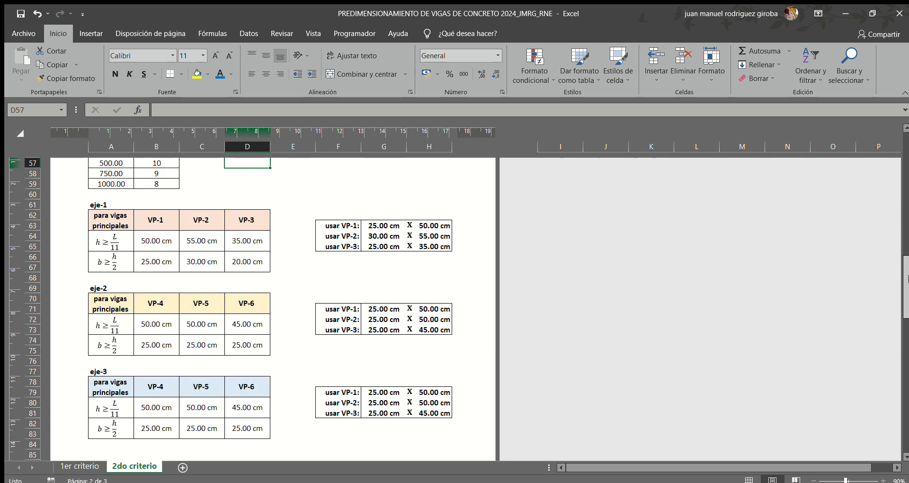
{"action": "scroll", "coordinate": [905, 279], "scroll_direction": "up", "scroll_amount": 2}
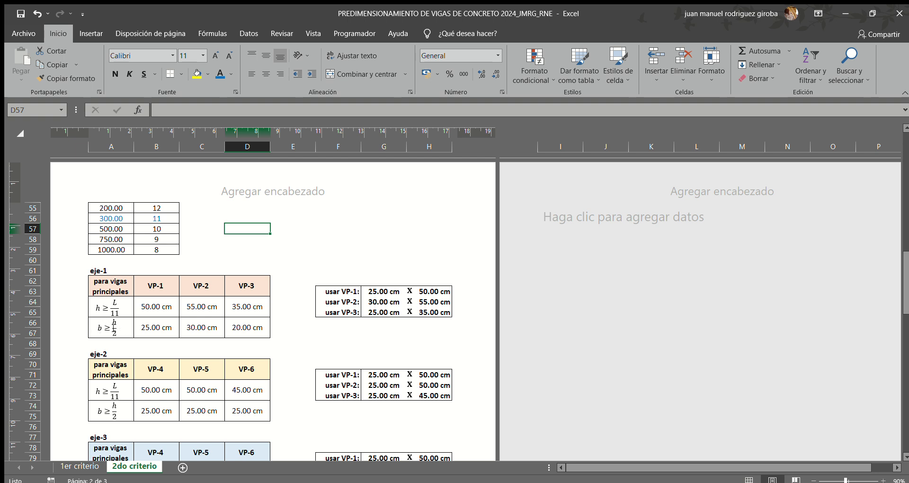
{"action": "double_click", "coordinate": [154, 306]}
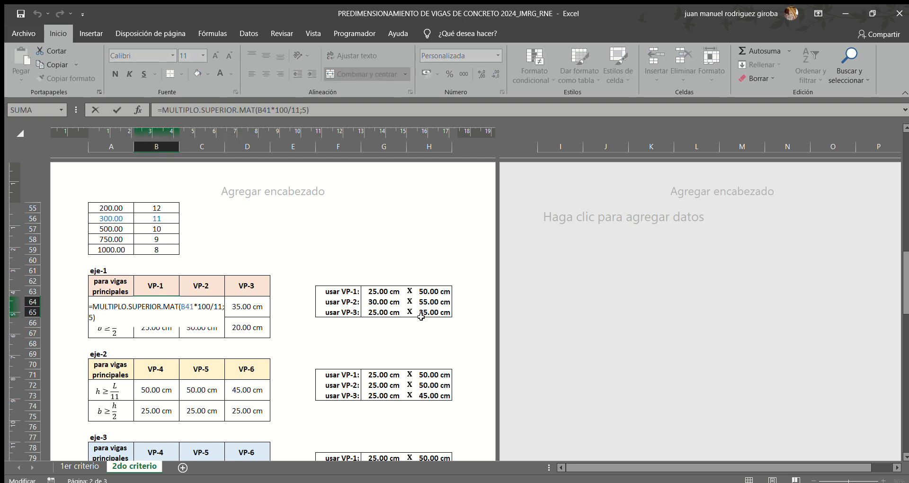
{"action": "left_click_drag", "start_coordinate": [907, 296], "coordinate": [907, 230]}
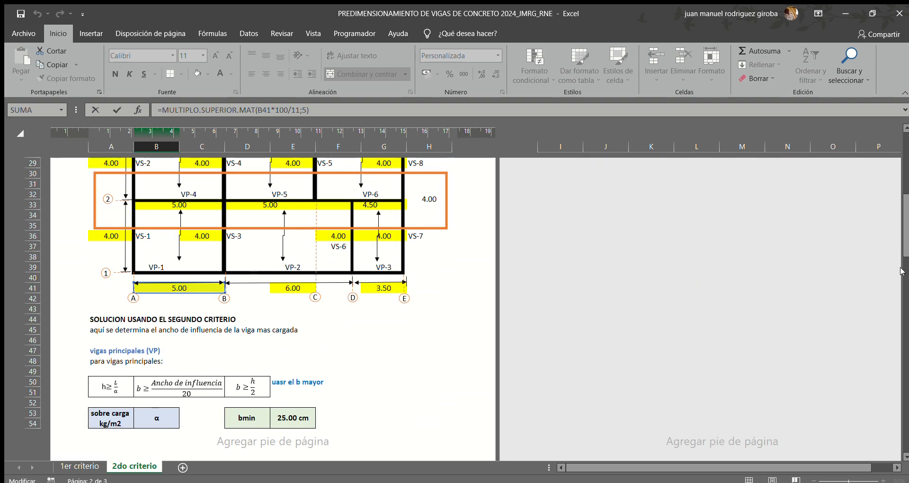
{"action": "left_click_drag", "start_coordinate": [904, 239], "coordinate": [906, 307]}
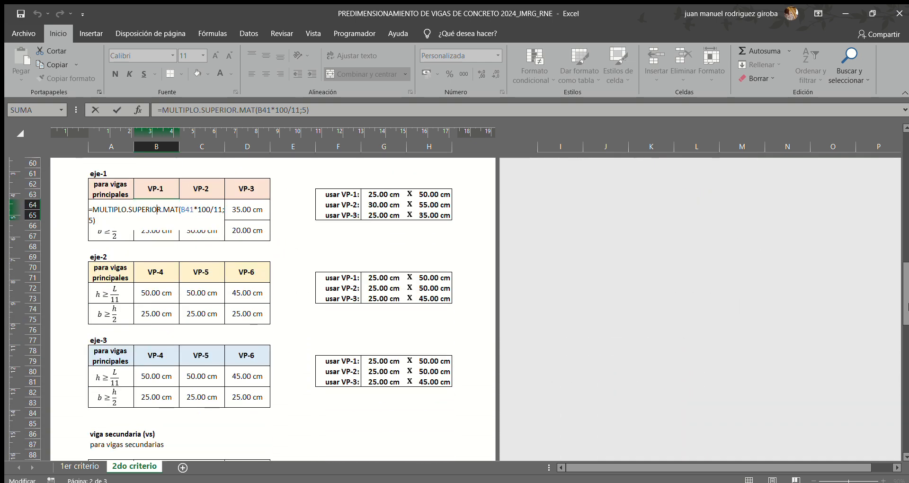
{"action": "key", "text": "Return"}
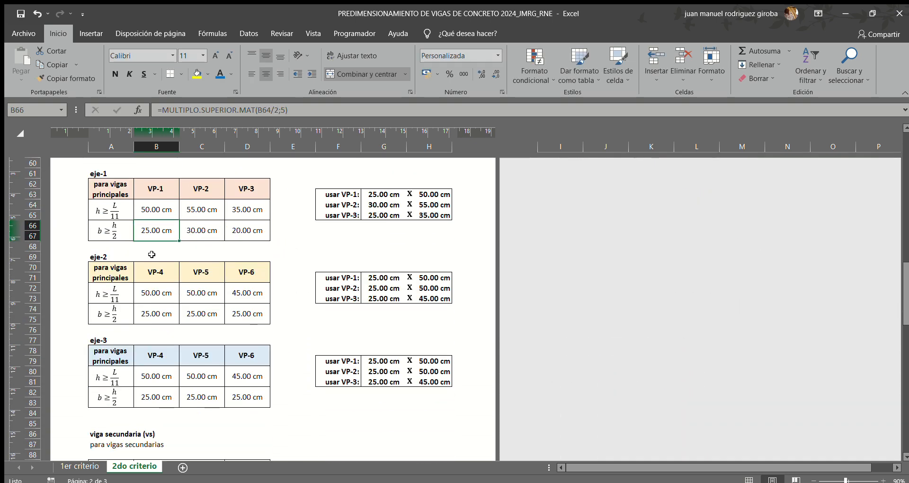
{"action": "double_click", "coordinate": [149, 230]}
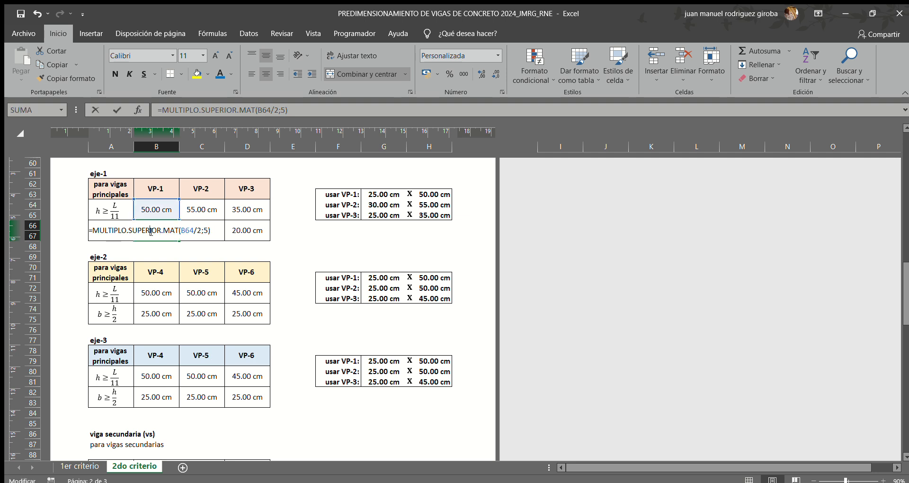
{"action": "key", "text": "Escape"}
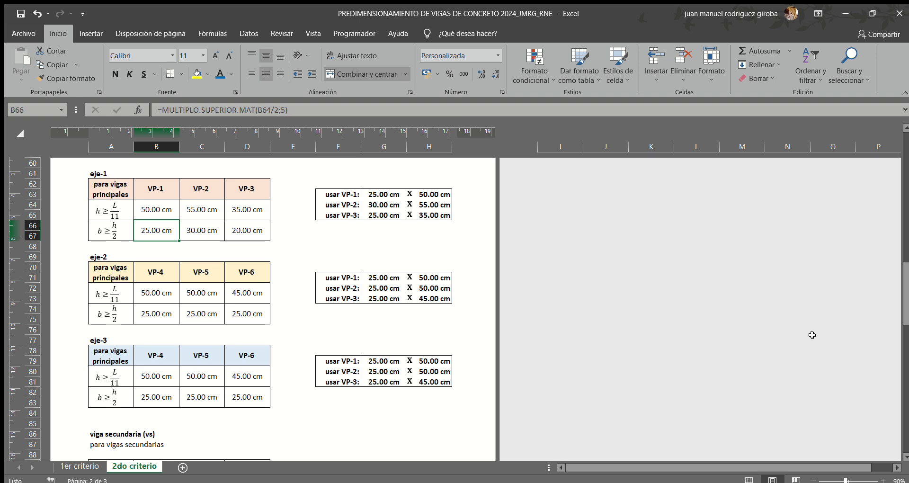
Check the formulas that choose the widths to use for VP-1 and VP-2 against the minimum width bmin.
{"action": "left_click_drag", "start_coordinate": [904, 316], "coordinate": [902, 295]}
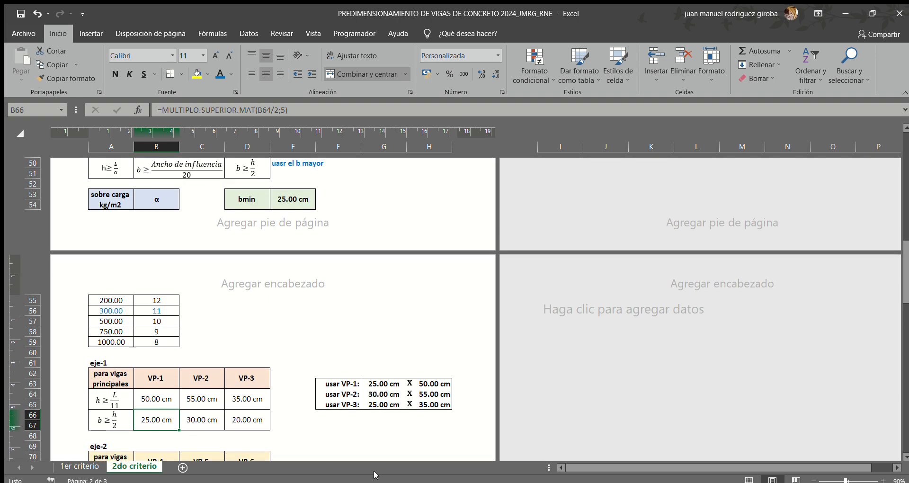
{"action": "double_click", "coordinate": [384, 385]}
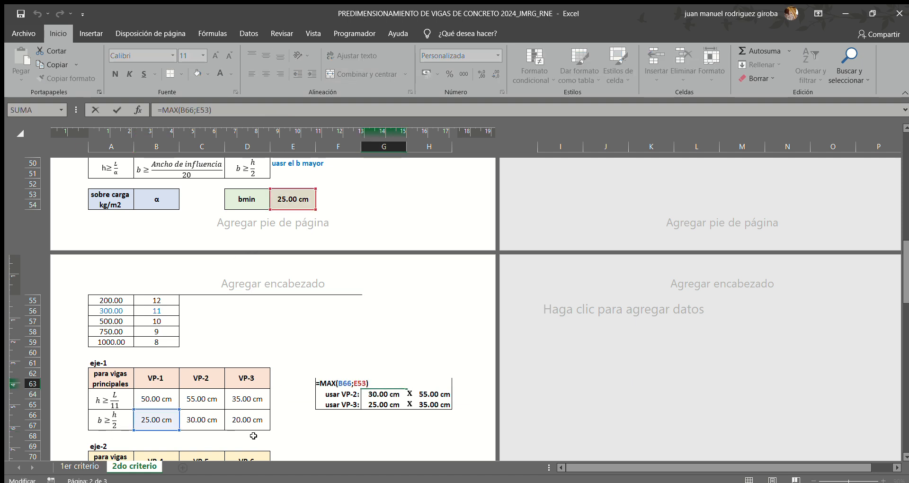
{"action": "key", "text": "Return"}
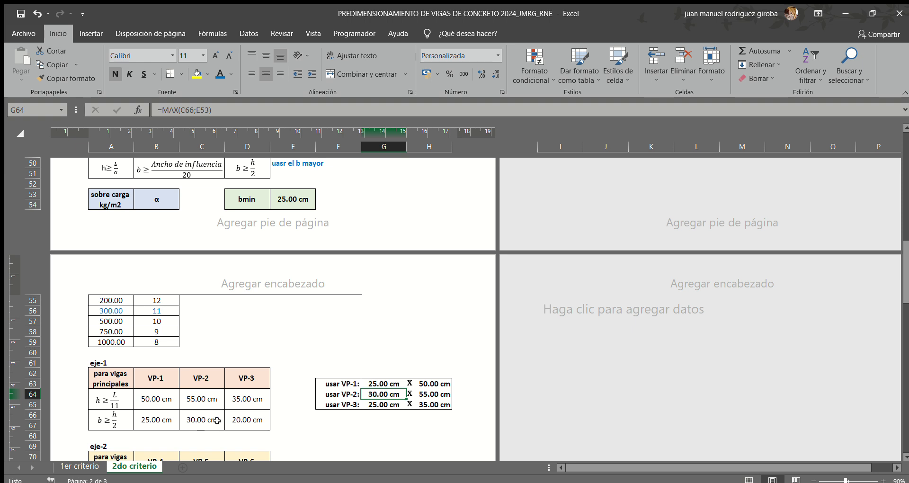
{"action": "double_click", "coordinate": [387, 394]}
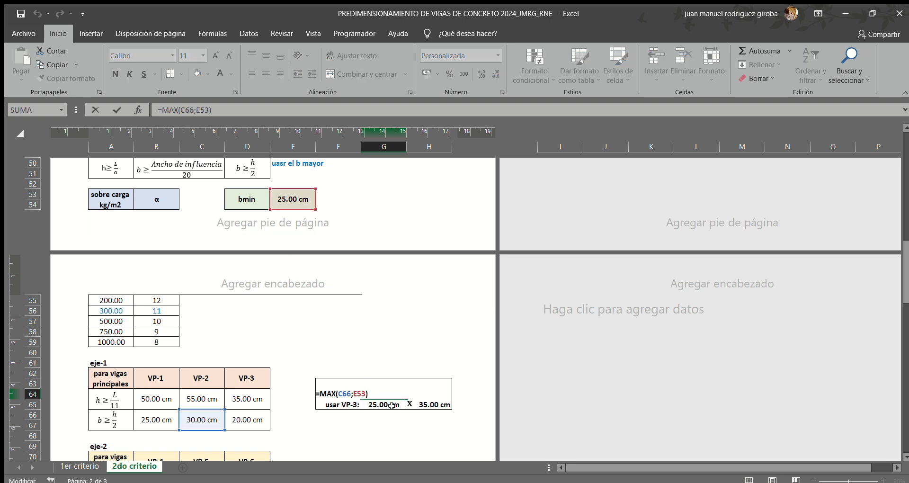
{"action": "key", "text": "Escape"}
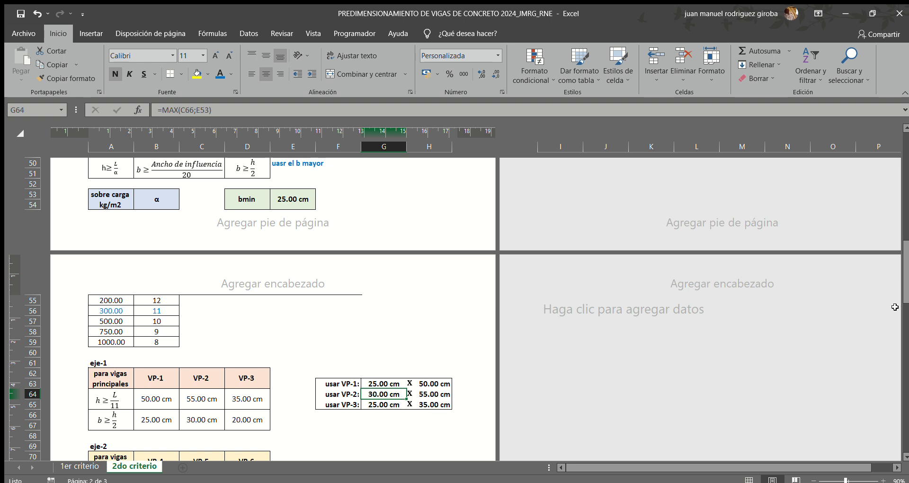
Examine the VS-1 depth formula in the eje-A secondary-beam table, tracing its span reference back to the plan.
{"action": "left_click_drag", "start_coordinate": [905, 290], "coordinate": [905, 308]}
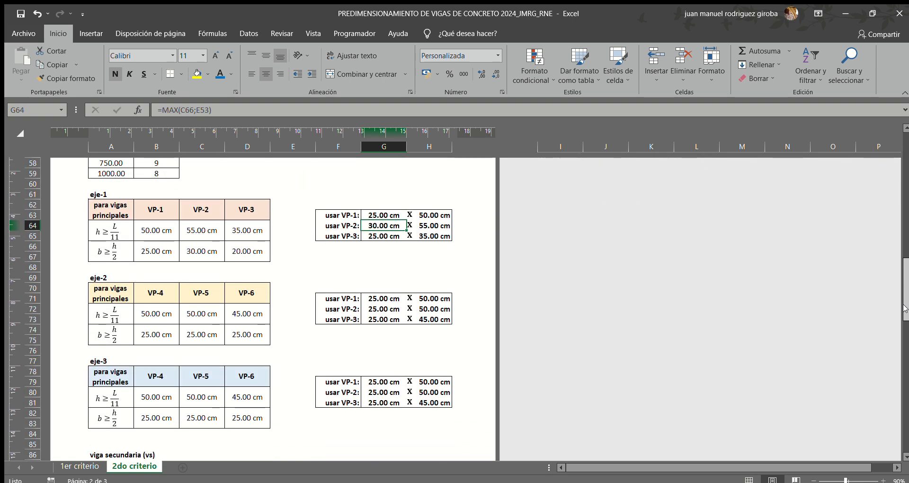
{"action": "left_click_drag", "start_coordinate": [905, 309], "coordinate": [893, 364]}
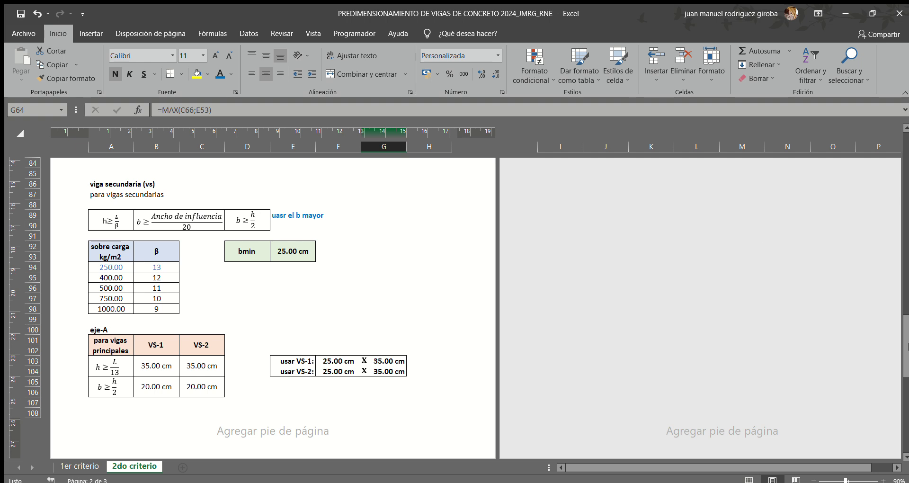
{"action": "left_click_drag", "start_coordinate": [905, 344], "coordinate": [905, 370]}
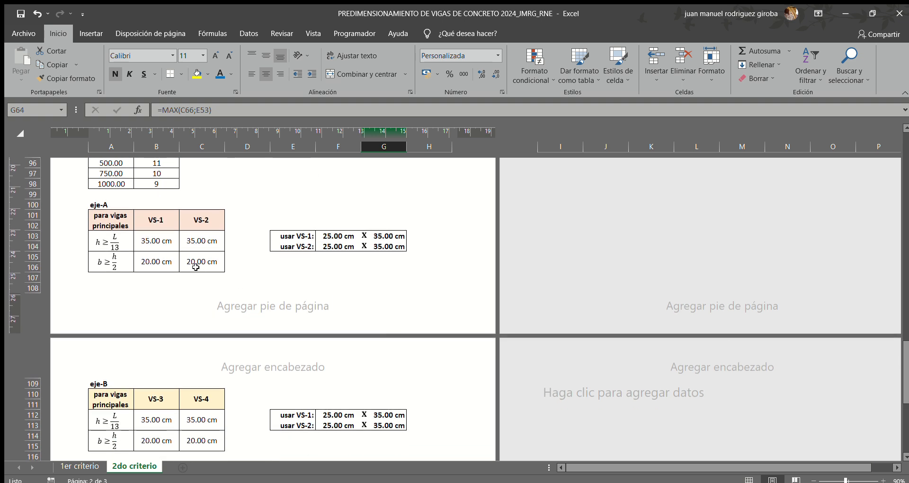
{"action": "double_click", "coordinate": [159, 240]}
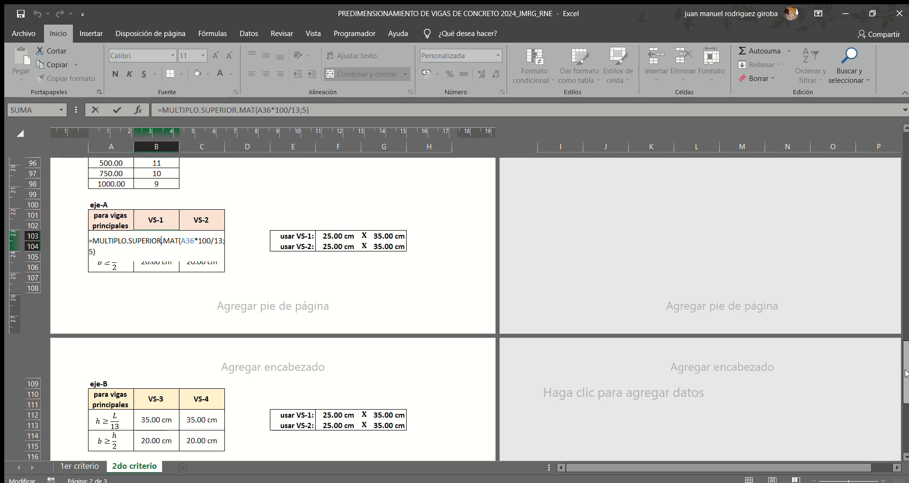
{"action": "left_click_drag", "start_coordinate": [906, 374], "coordinate": [908, 204]}
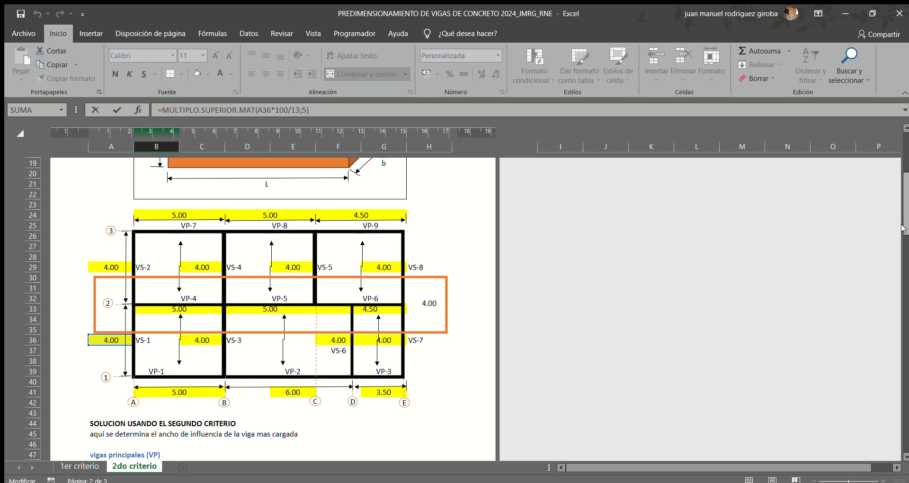
{"action": "left_click_drag", "start_coordinate": [905, 237], "coordinate": [904, 334]}
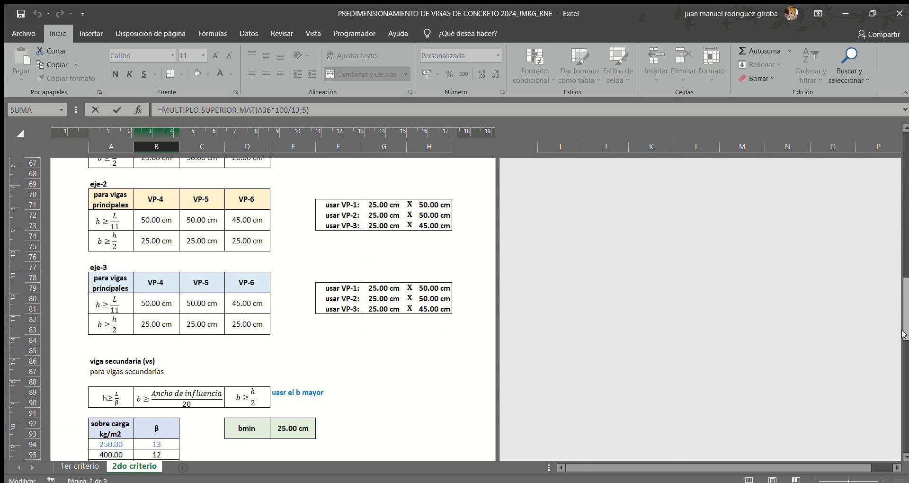
{"action": "key", "text": "Return"}
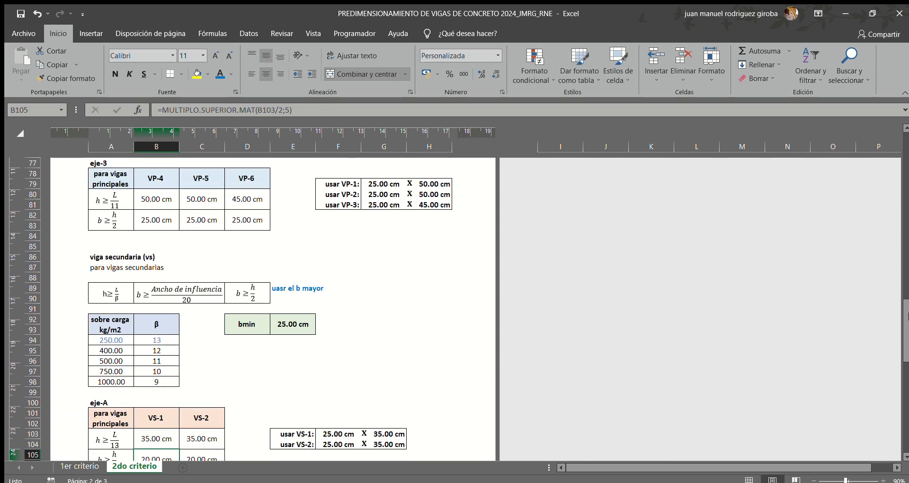
Review the secondary-beam tables for eje-B to eje-E and the closing notes on top-floor load and deflection checks against the exercise data.
{"action": "left_click_drag", "start_coordinate": [901, 315], "coordinate": [907, 391]}
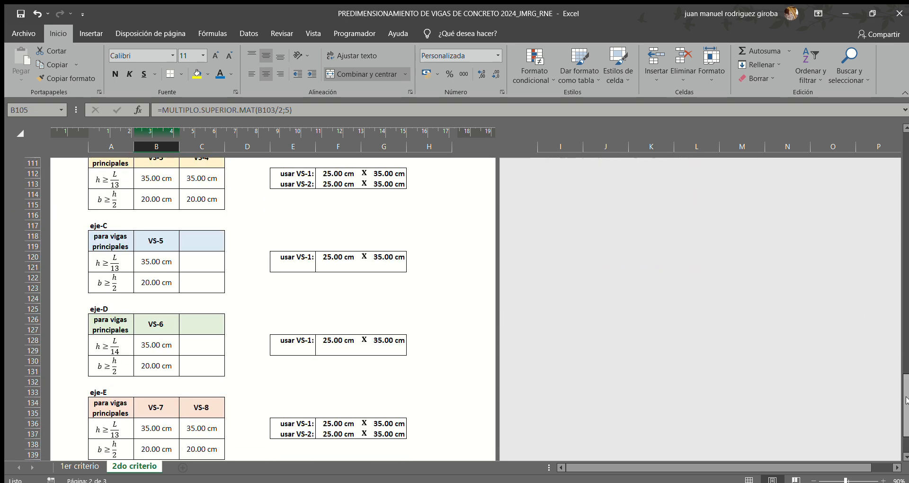
{"action": "left_click_drag", "start_coordinate": [905, 400], "coordinate": [906, 415]}
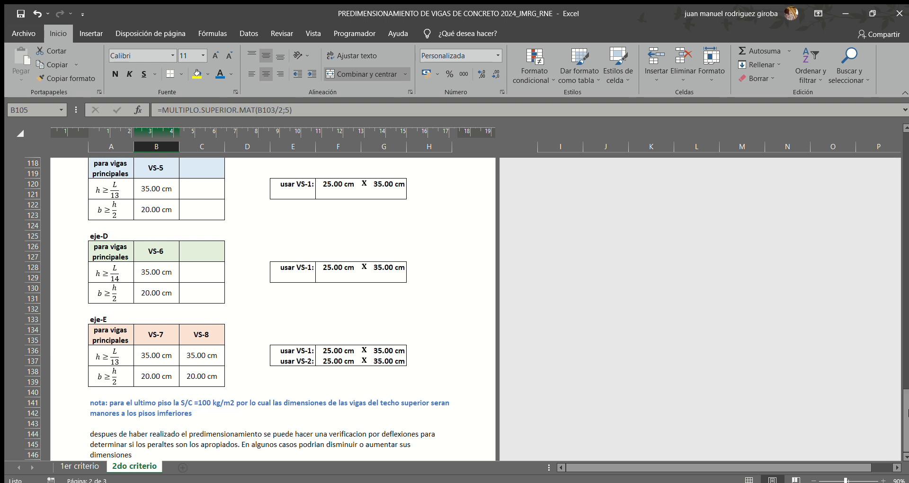
{"action": "left_click_drag", "start_coordinate": [905, 415], "coordinate": [902, 165]}
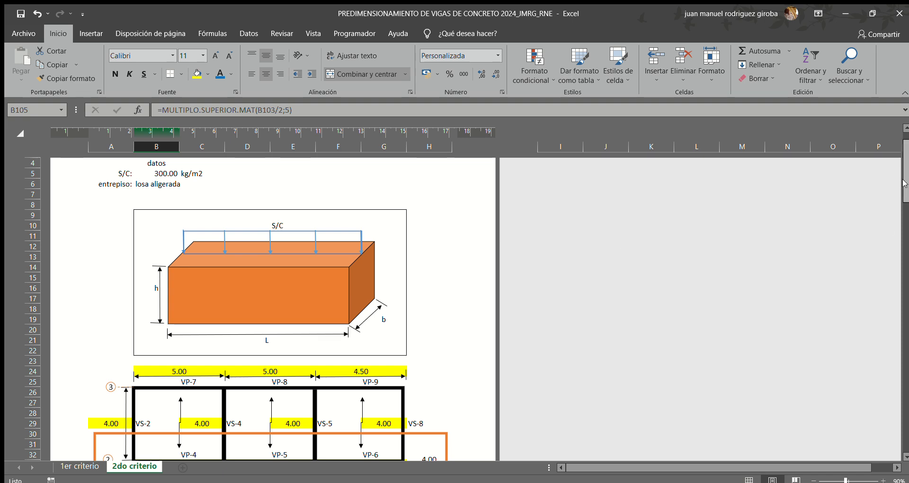
{"action": "left_click_drag", "start_coordinate": [904, 185], "coordinate": [905, 400]}
{"action": "scroll", "coordinate": [445, 434], "scroll_direction": "down", "scroll_amount": 5}
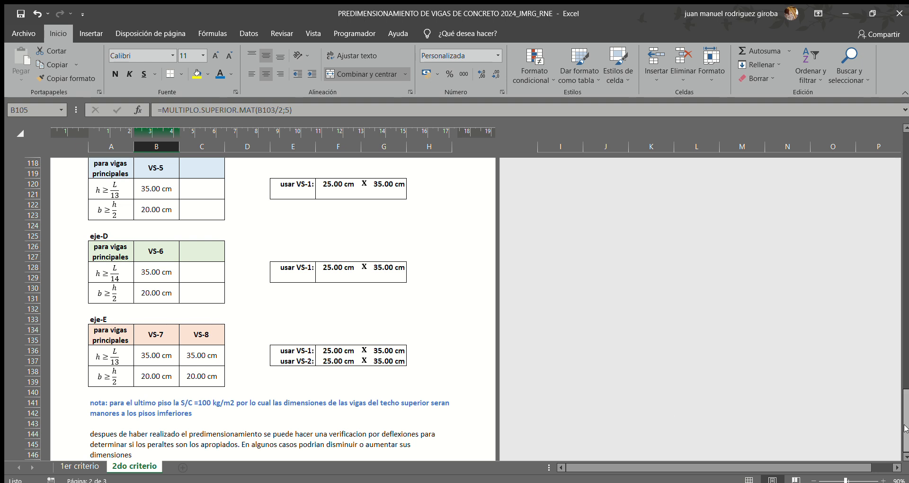
{"action": "left_click_drag", "start_coordinate": [904, 429], "coordinate": [904, 416]}
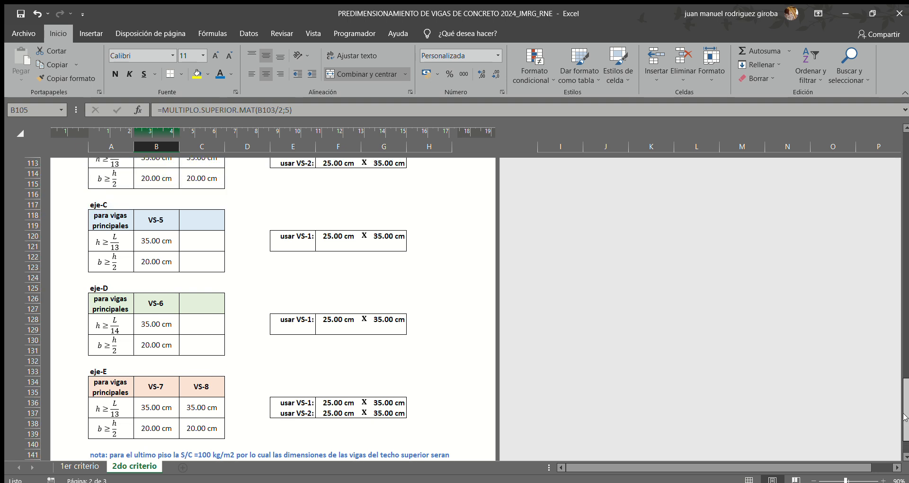
{"action": "left_click_drag", "start_coordinate": [904, 417], "coordinate": [897, 454]}
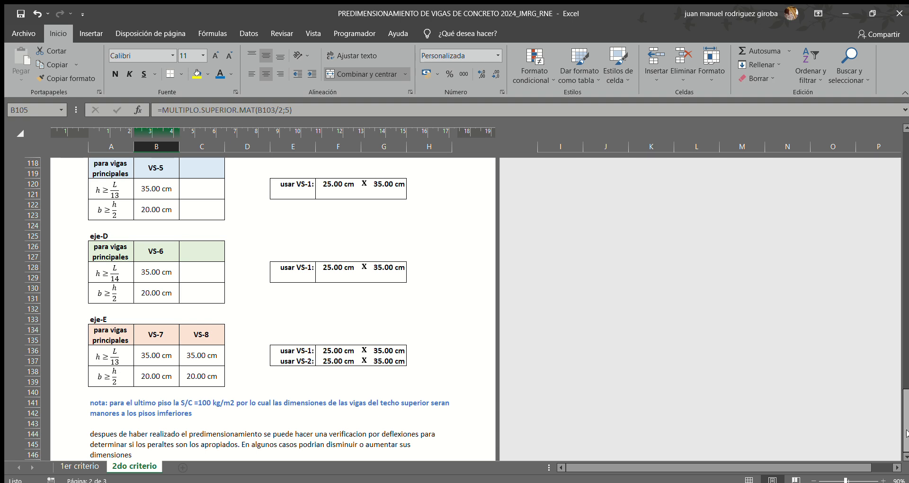
{"action": "left_click_drag", "start_coordinate": [907, 435], "coordinate": [880, 158]}
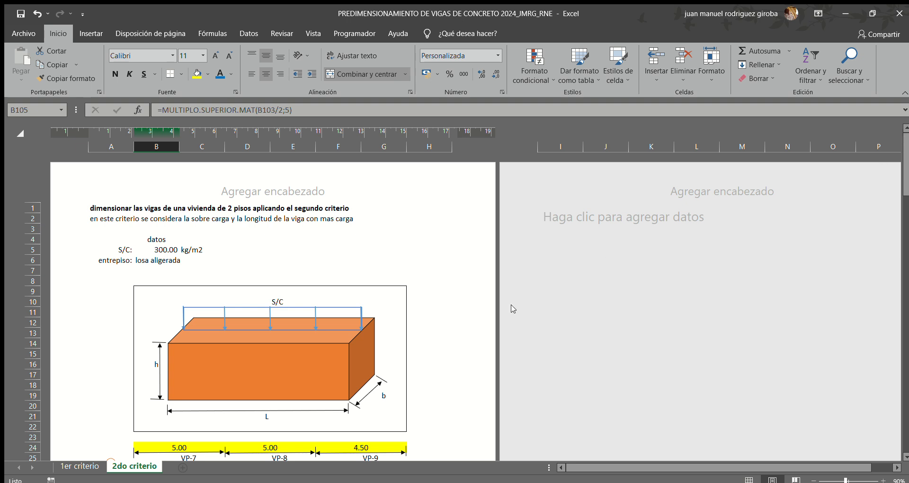